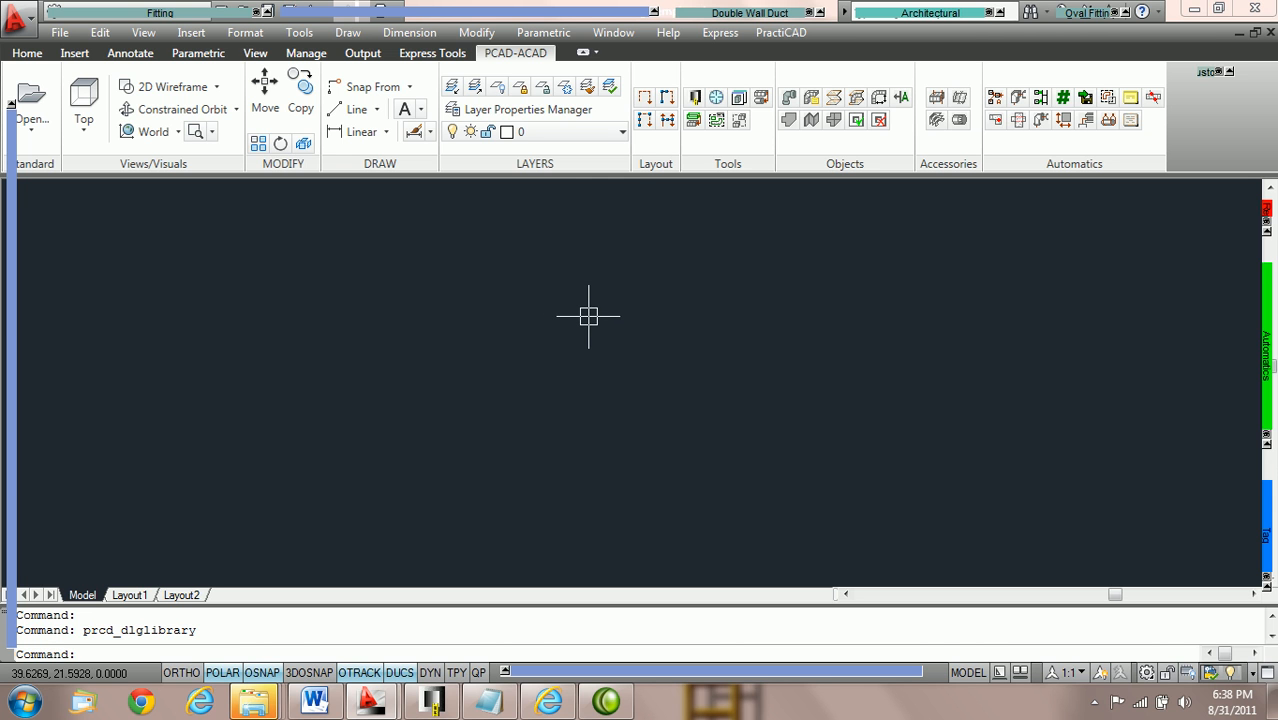
click(624, 132)
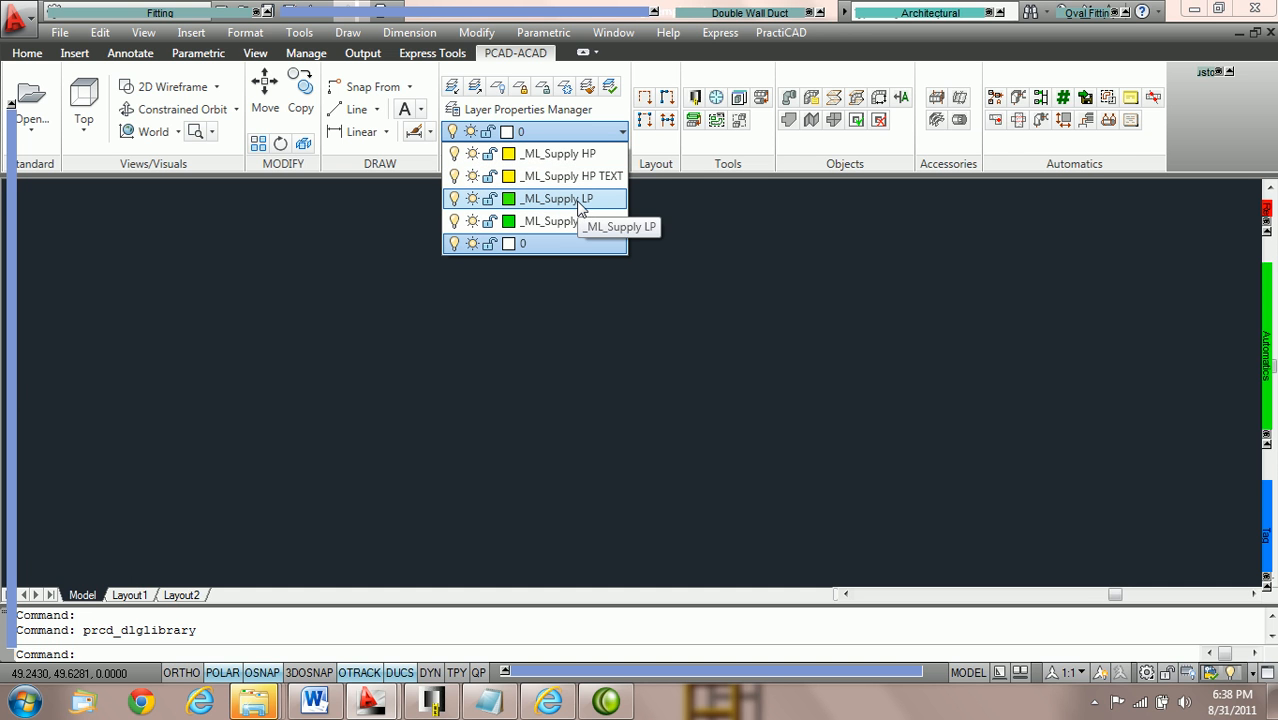
click(747, 224)
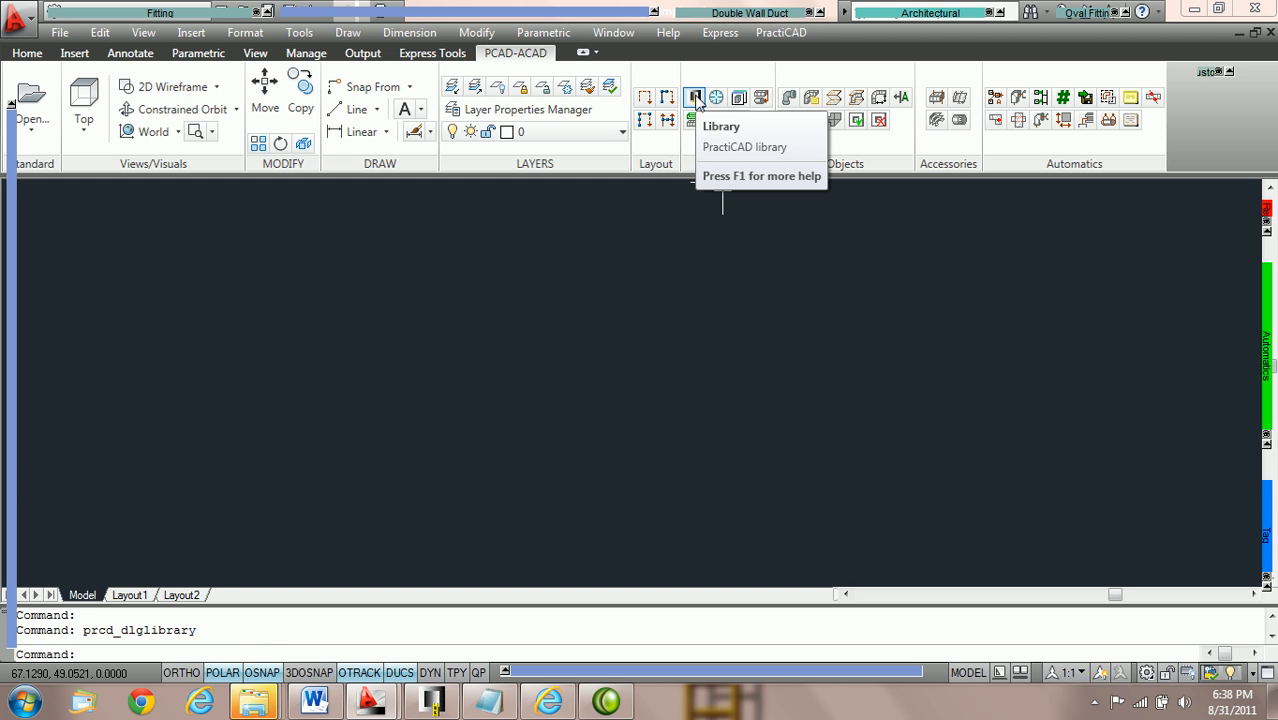
- Open the Layers presets in the PractiCAD library, discarding the pending changes, and maximize the library window
click(695, 98)
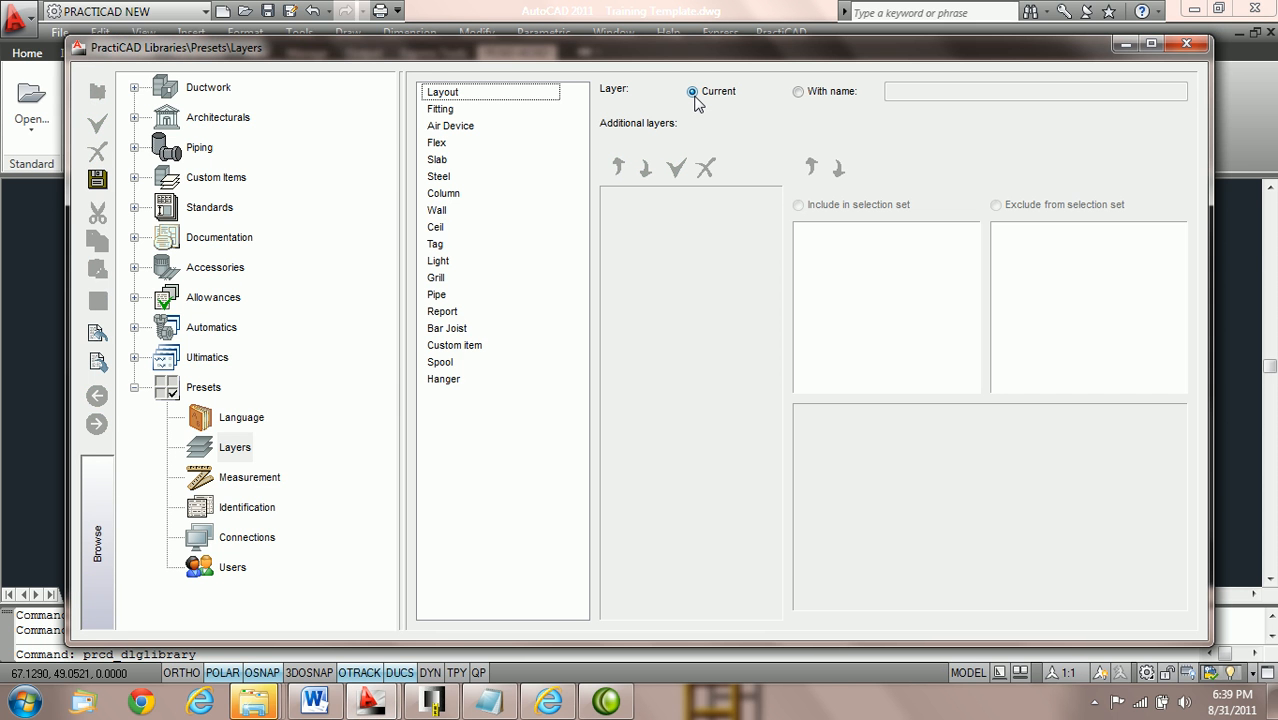
click(134, 388)
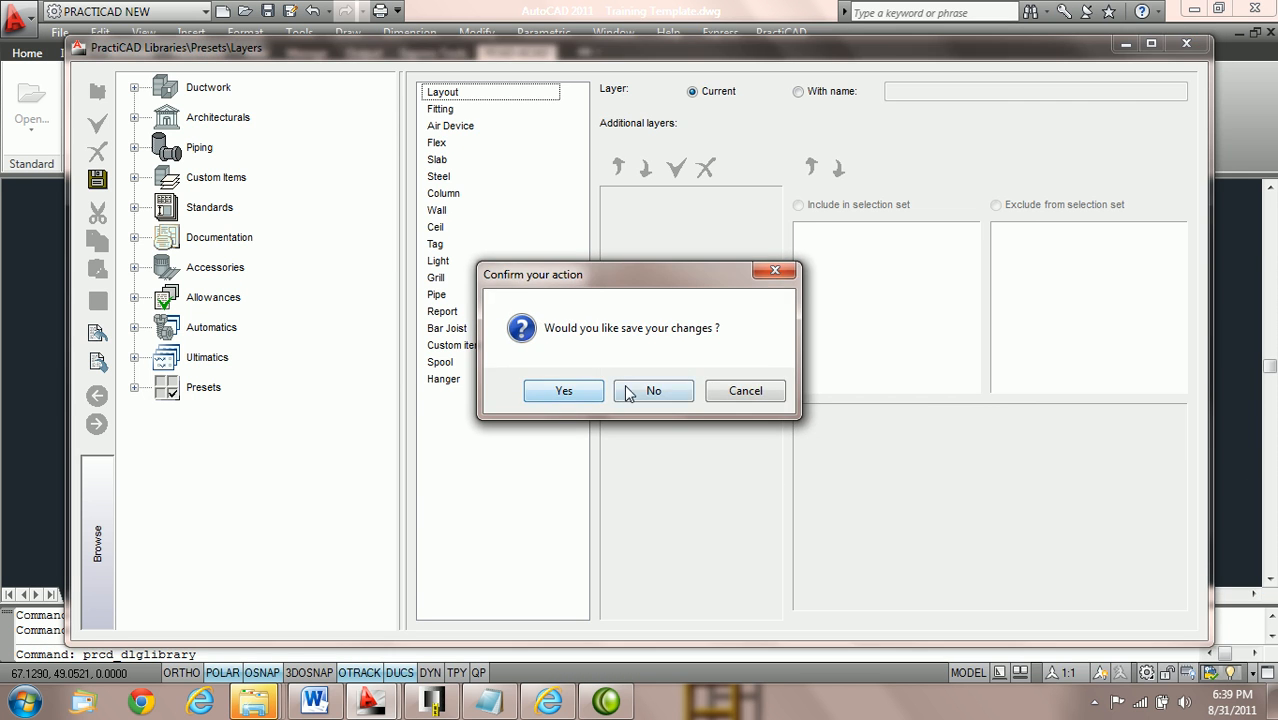
click(626, 391)
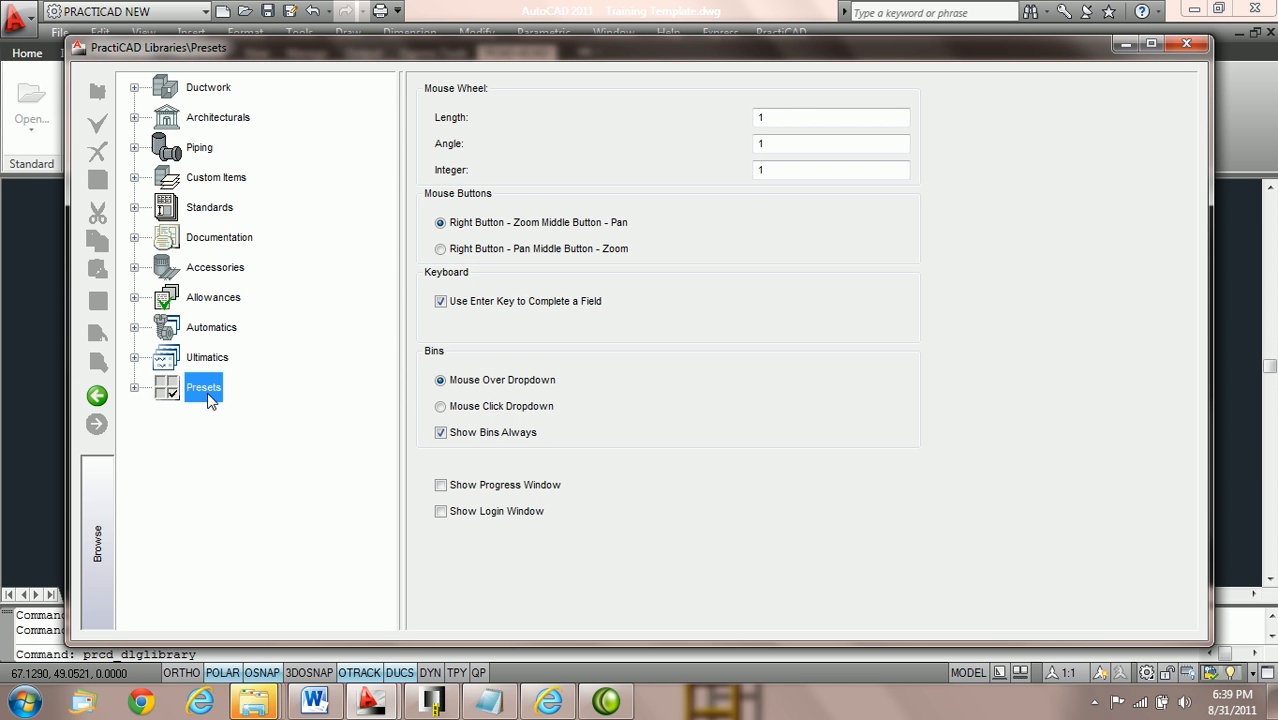
click(134, 388)
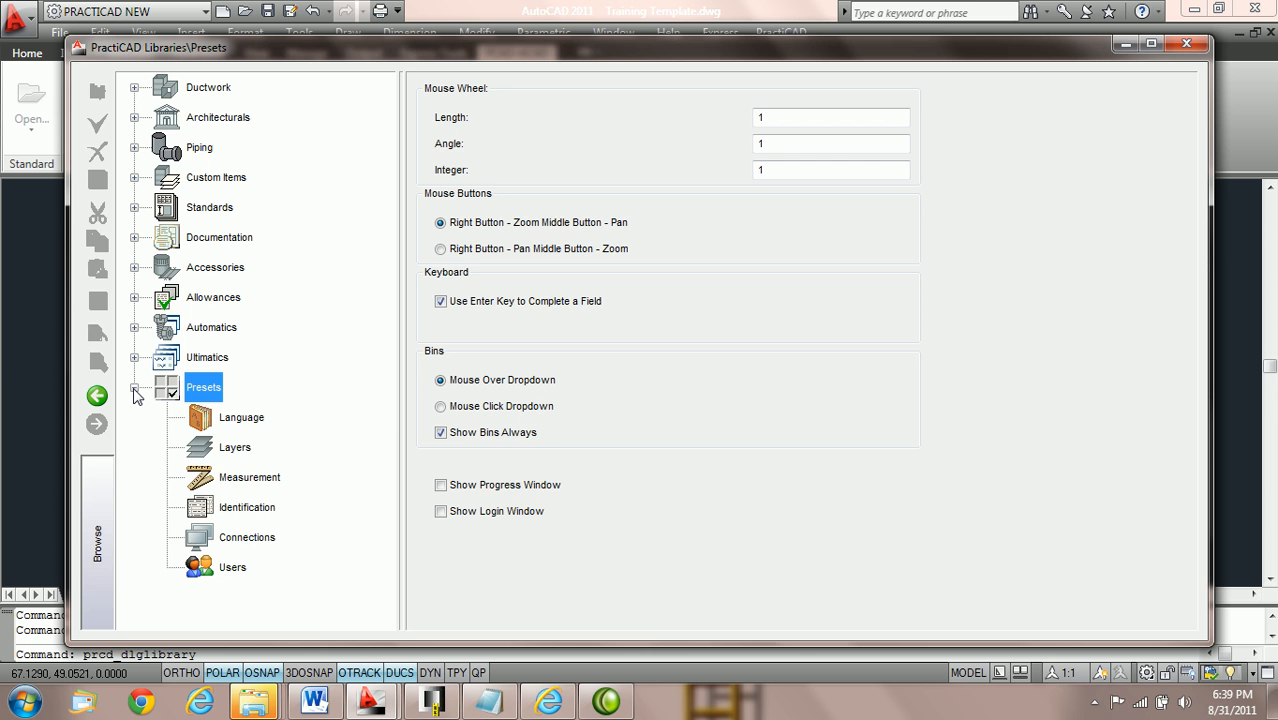
click(238, 451)
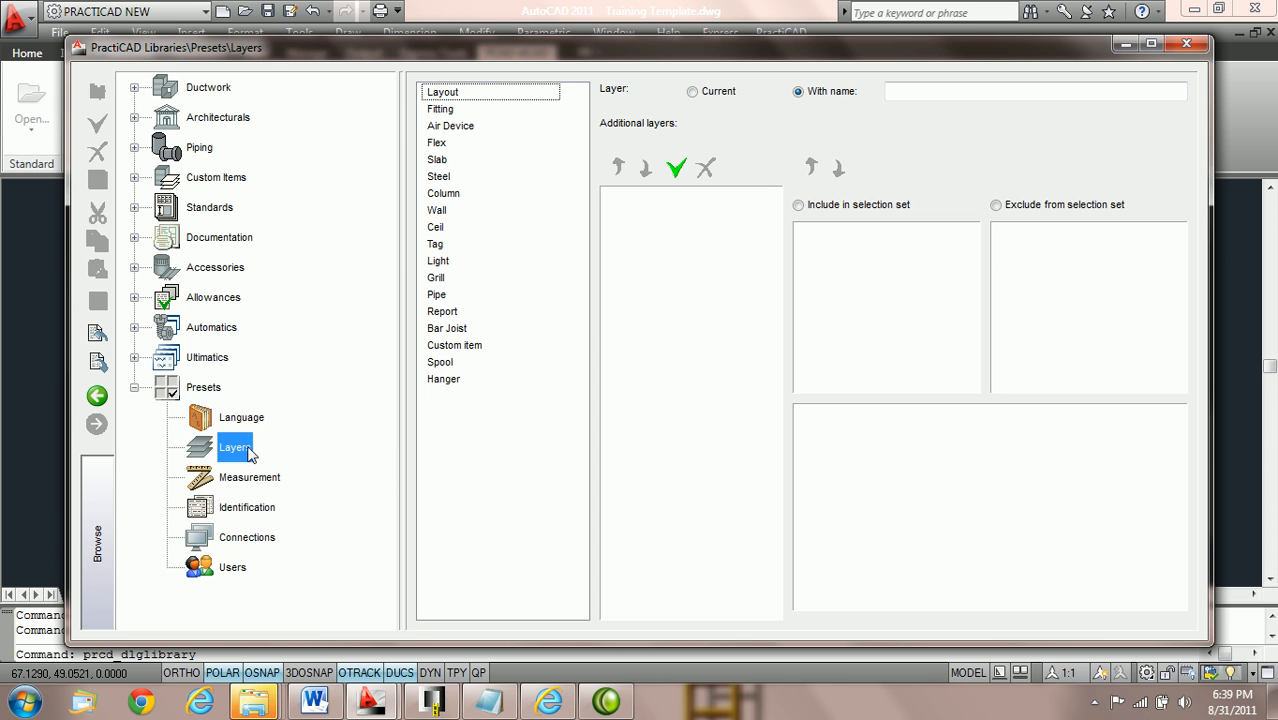
click(1151, 44)
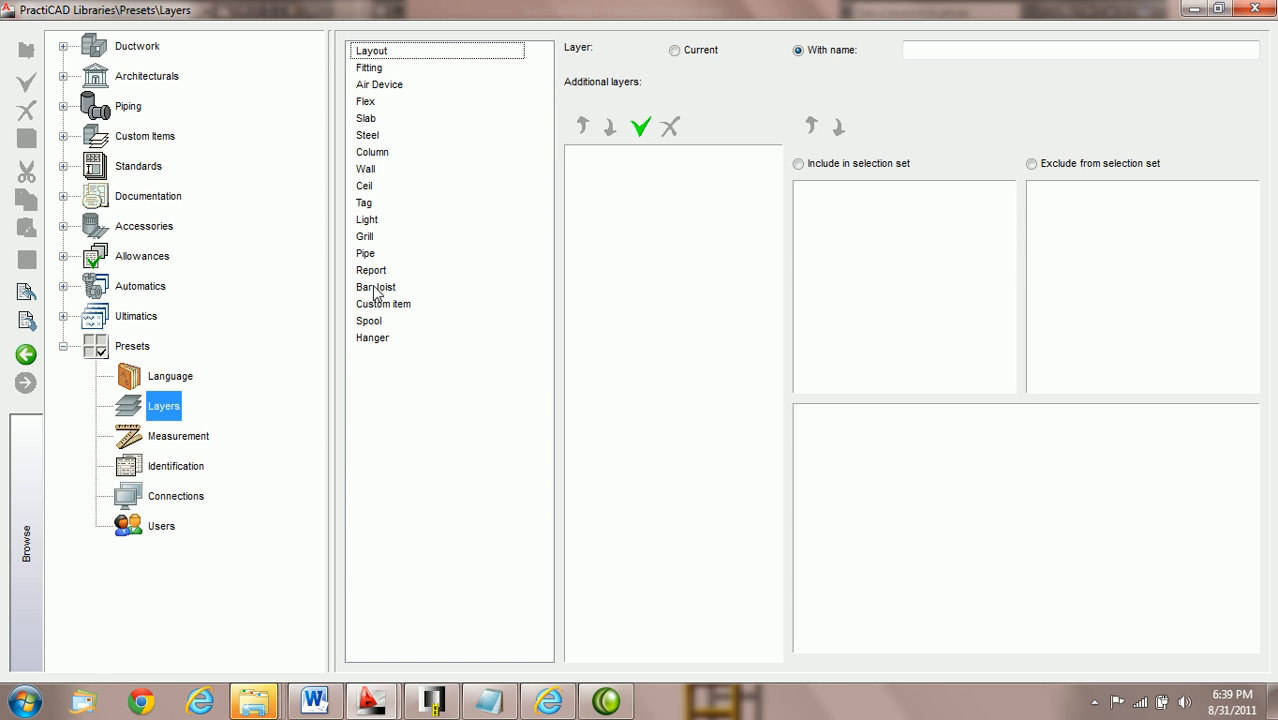
- For the Fitting object type, use the With name layer option and add the additional layer _ML_Supply LP
click(382, 70)
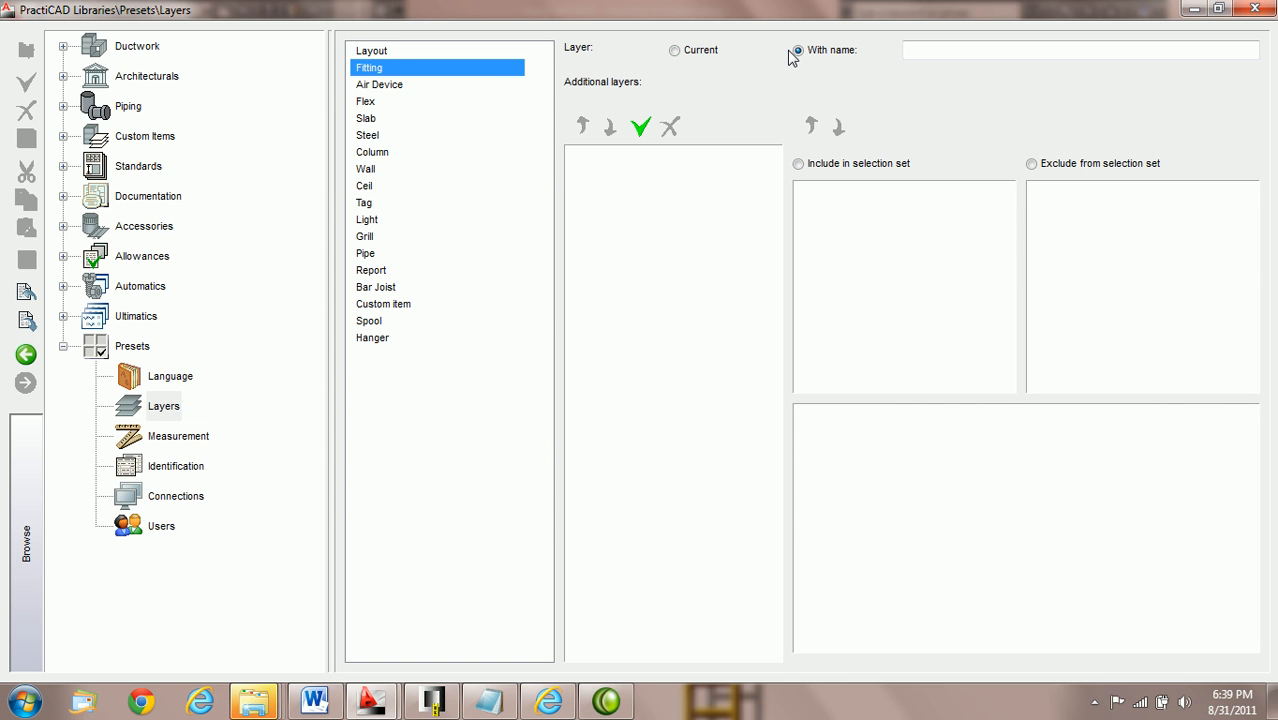
click(675, 52)
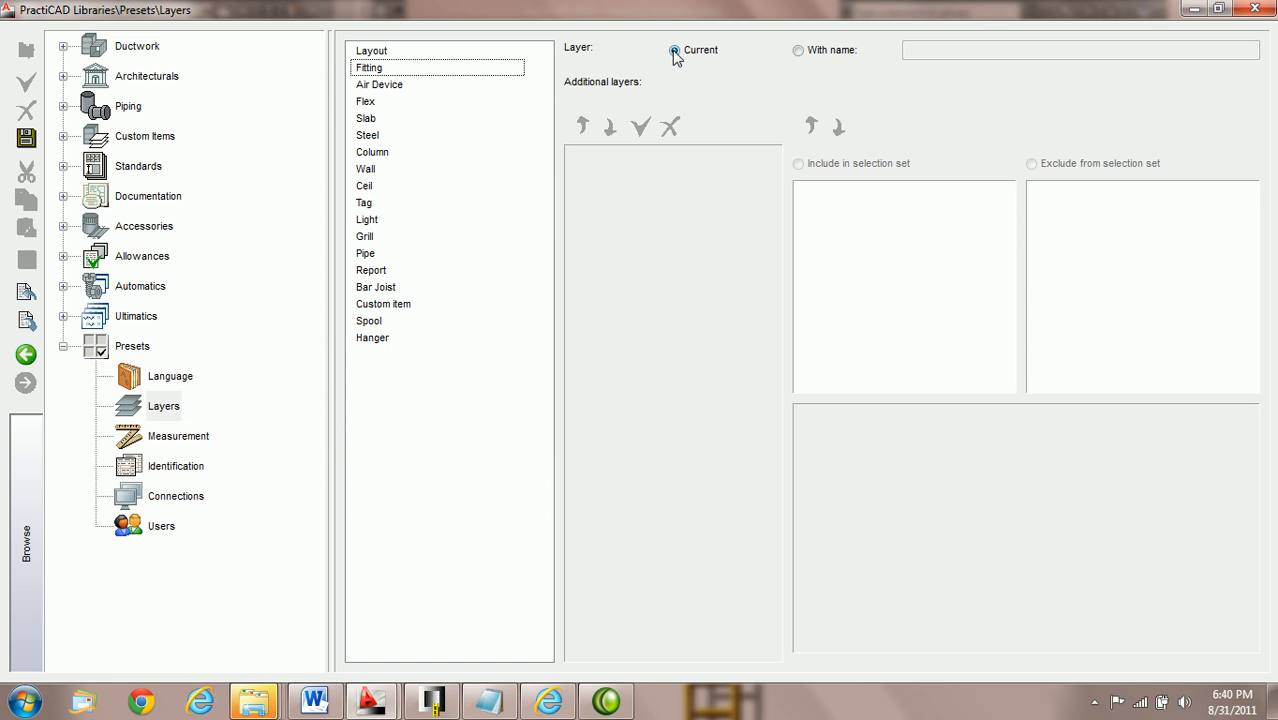
click(799, 52)
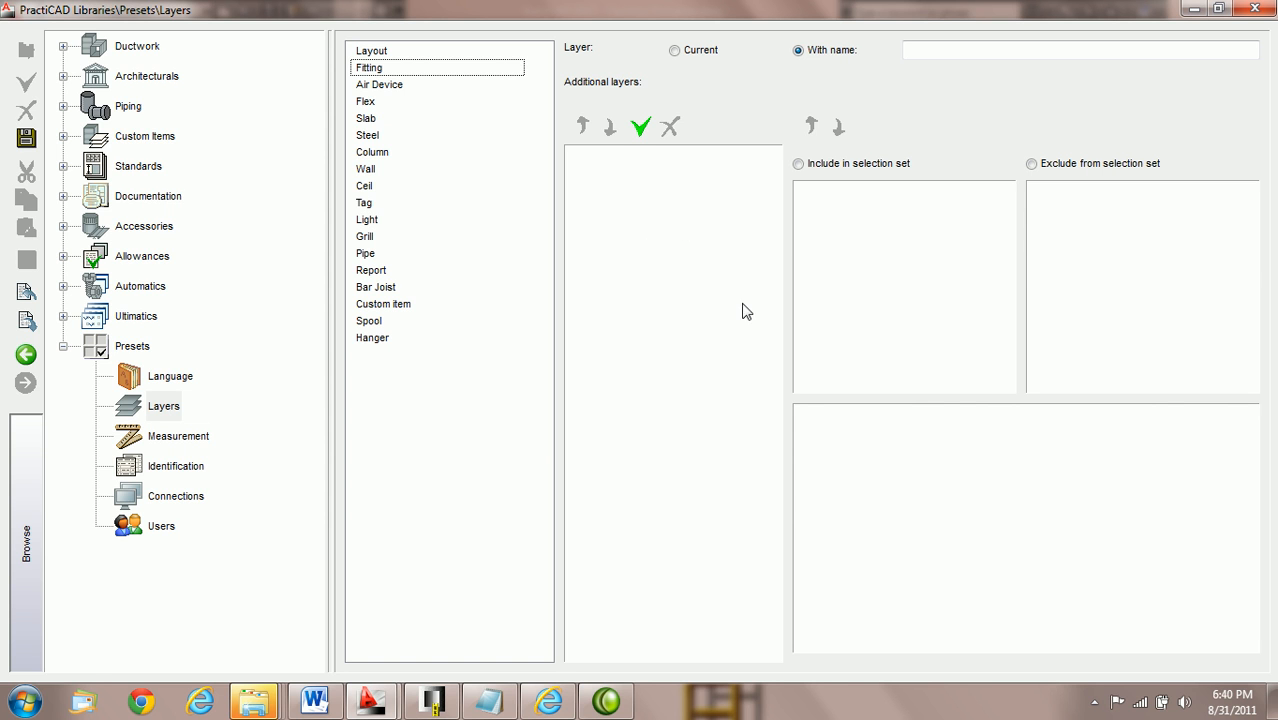
click(641, 128)
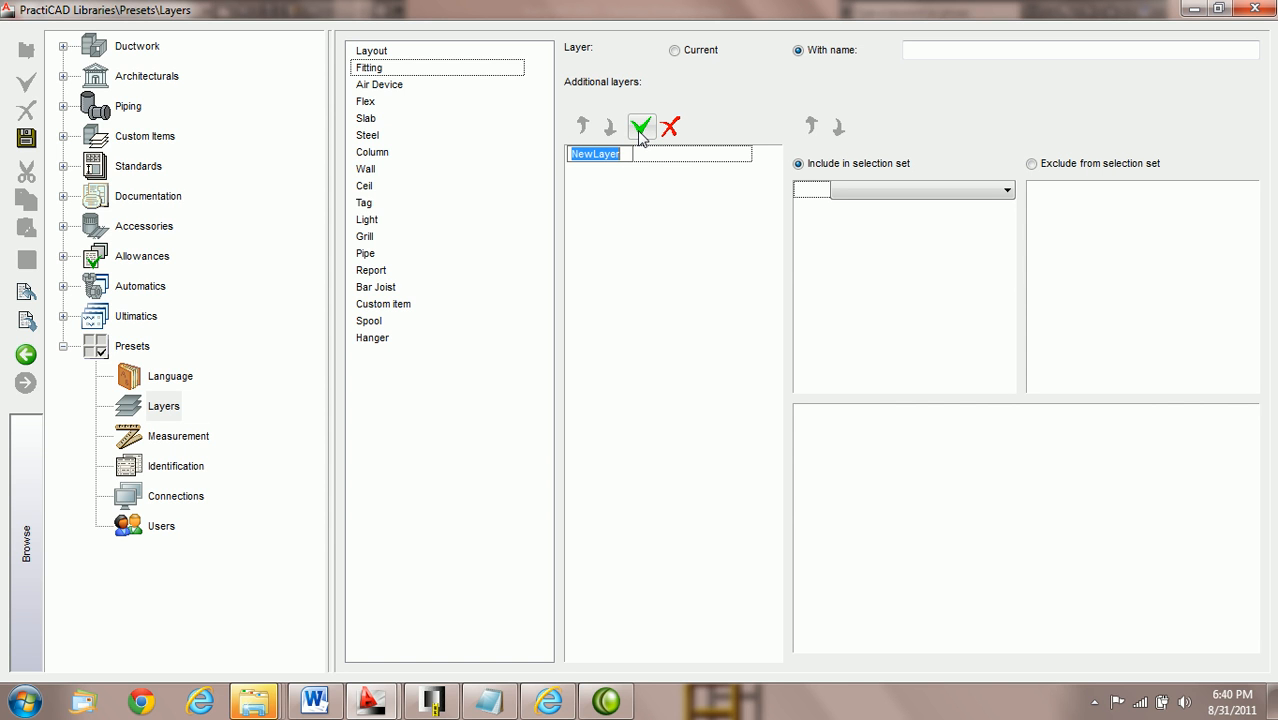
click(641, 168)
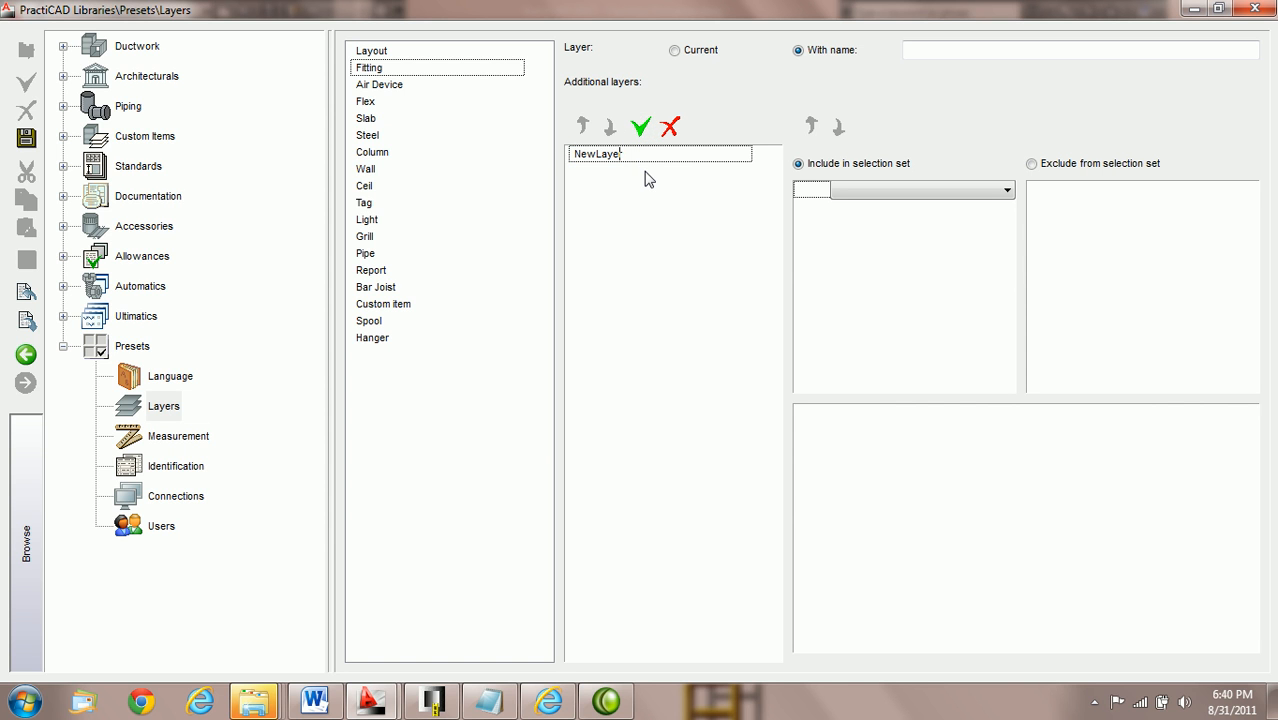
text(_ML_Supply LP)
key(Return)
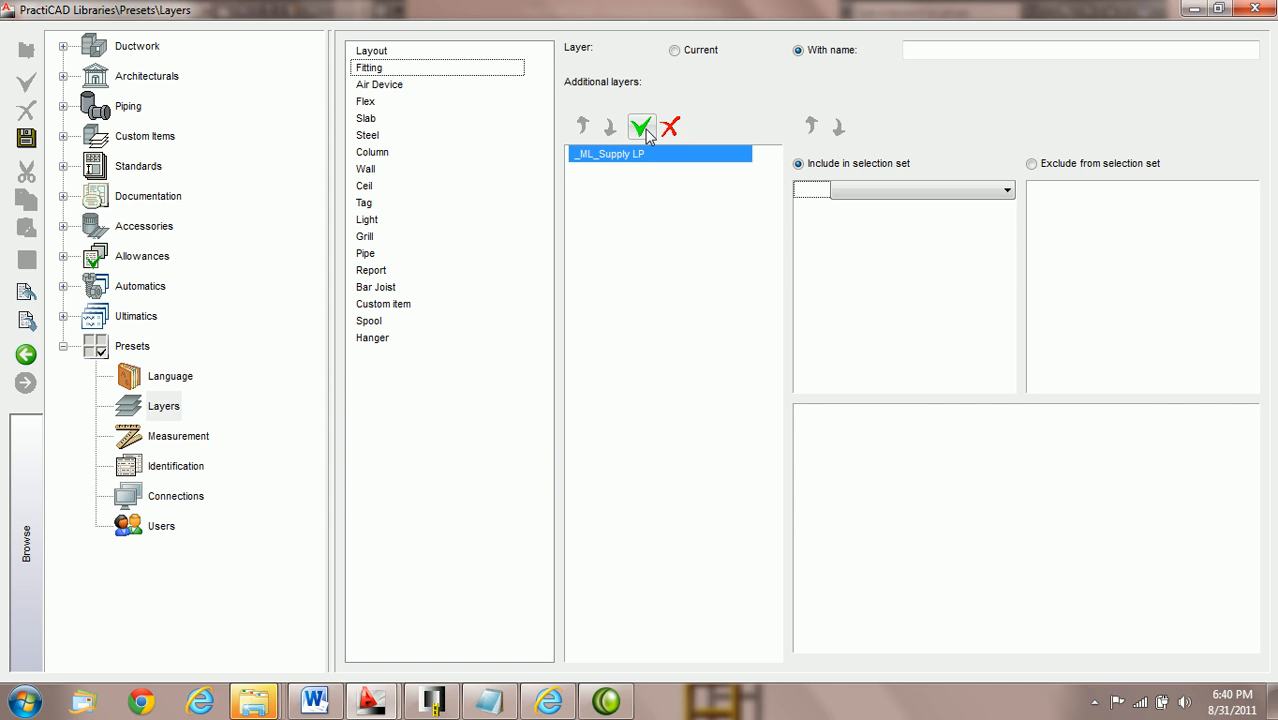
- Add a second additional layer for fittings named _ML_Supply HP
click(641, 128)
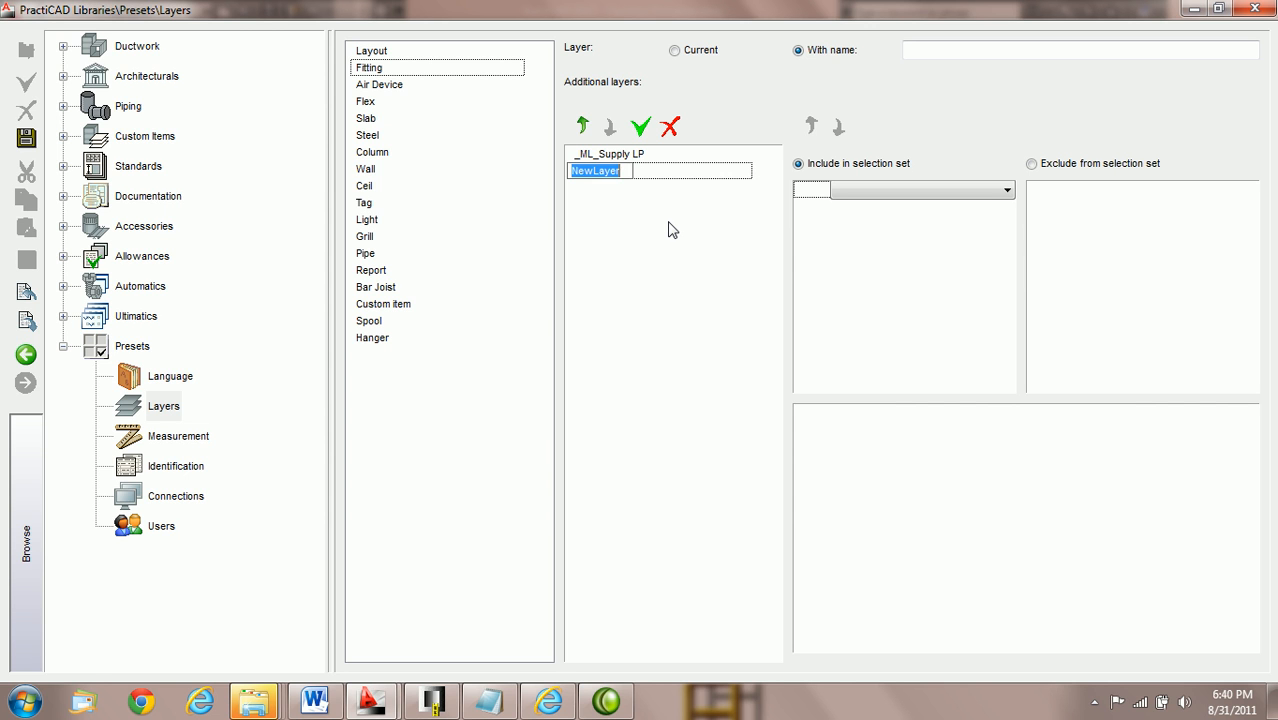
text(_ML_Supply)
key(BackSpace)
text(HP)
key(Return)
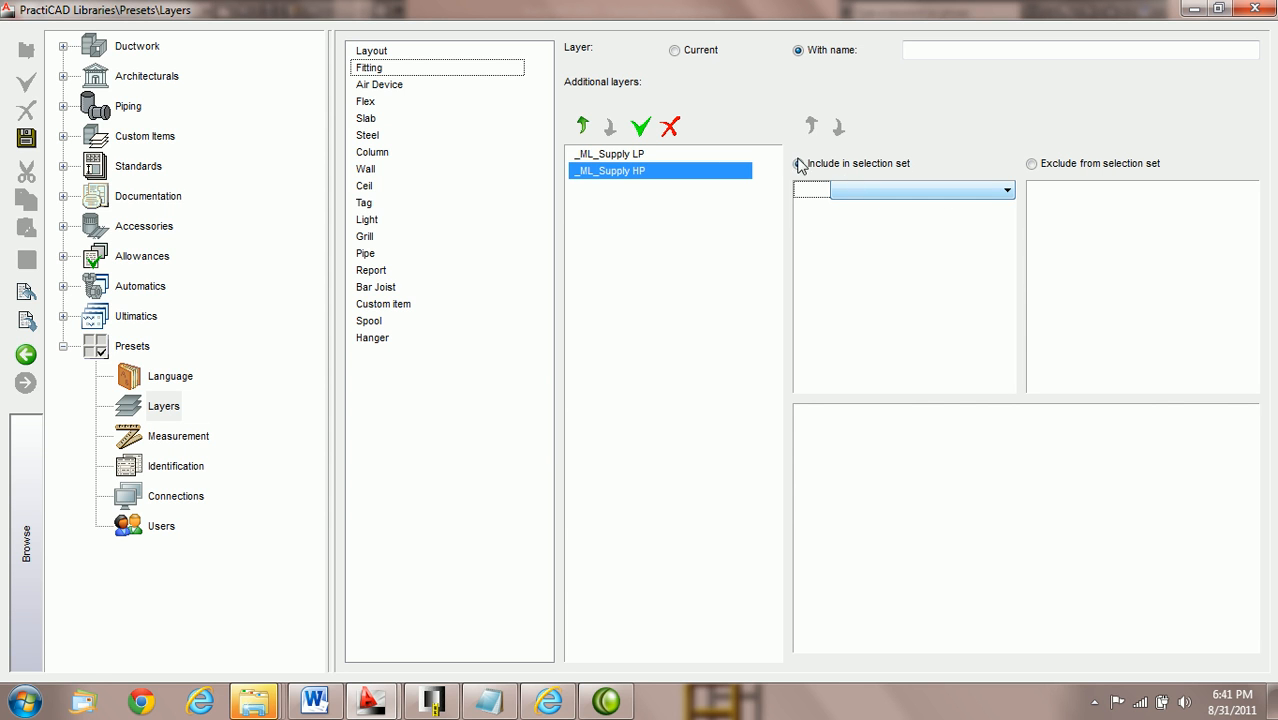
- Add Zone as an inclusion criterion for the _ML_Supply LP layer
click(618, 158)
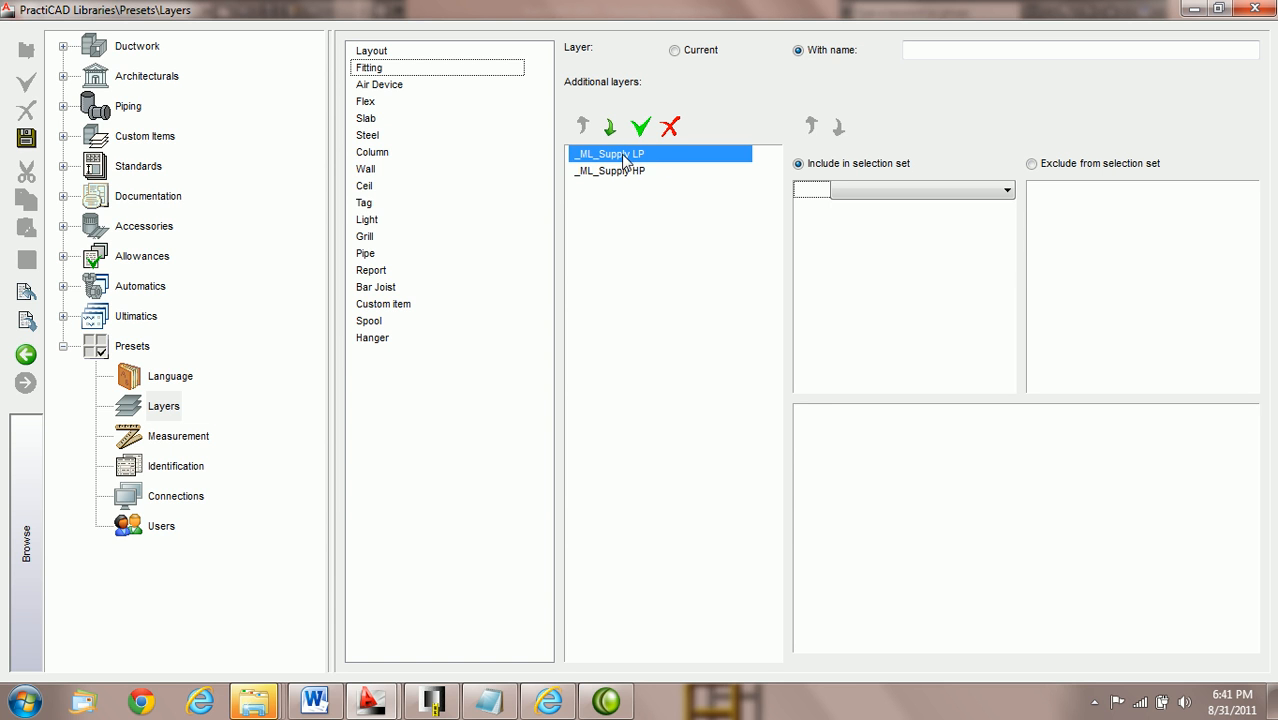
click(1007, 191)
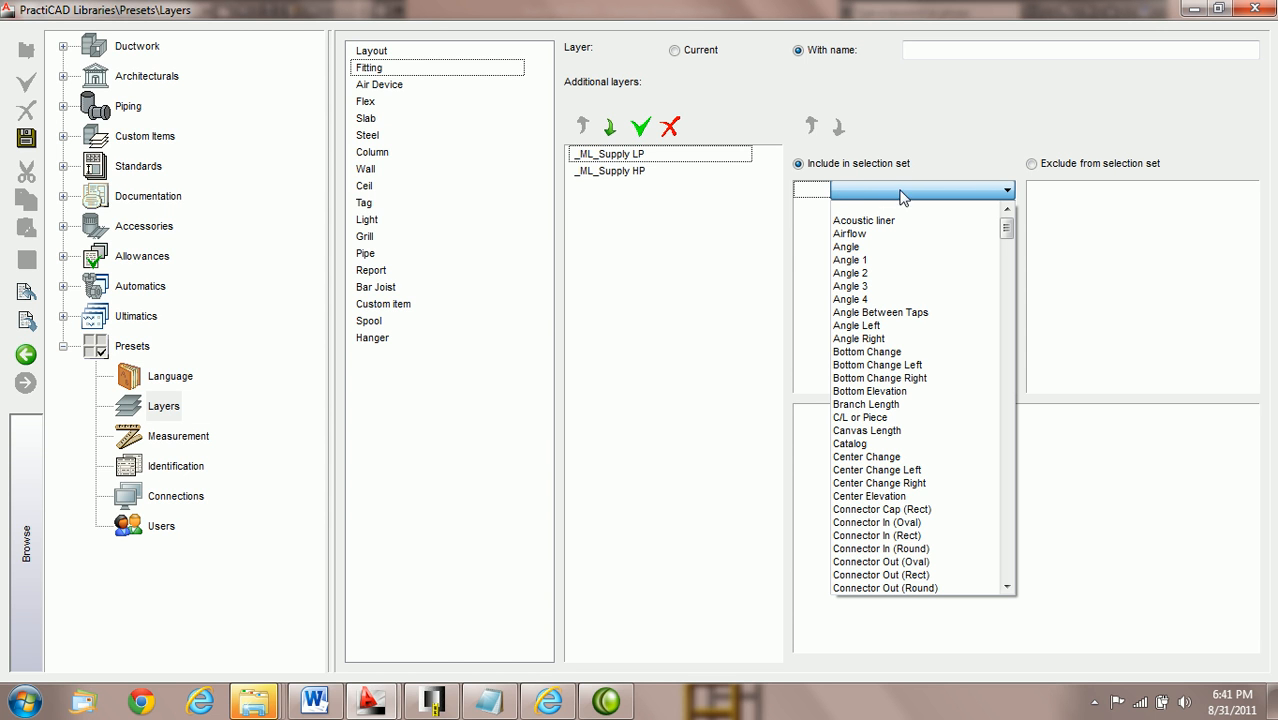
click(1007, 191)
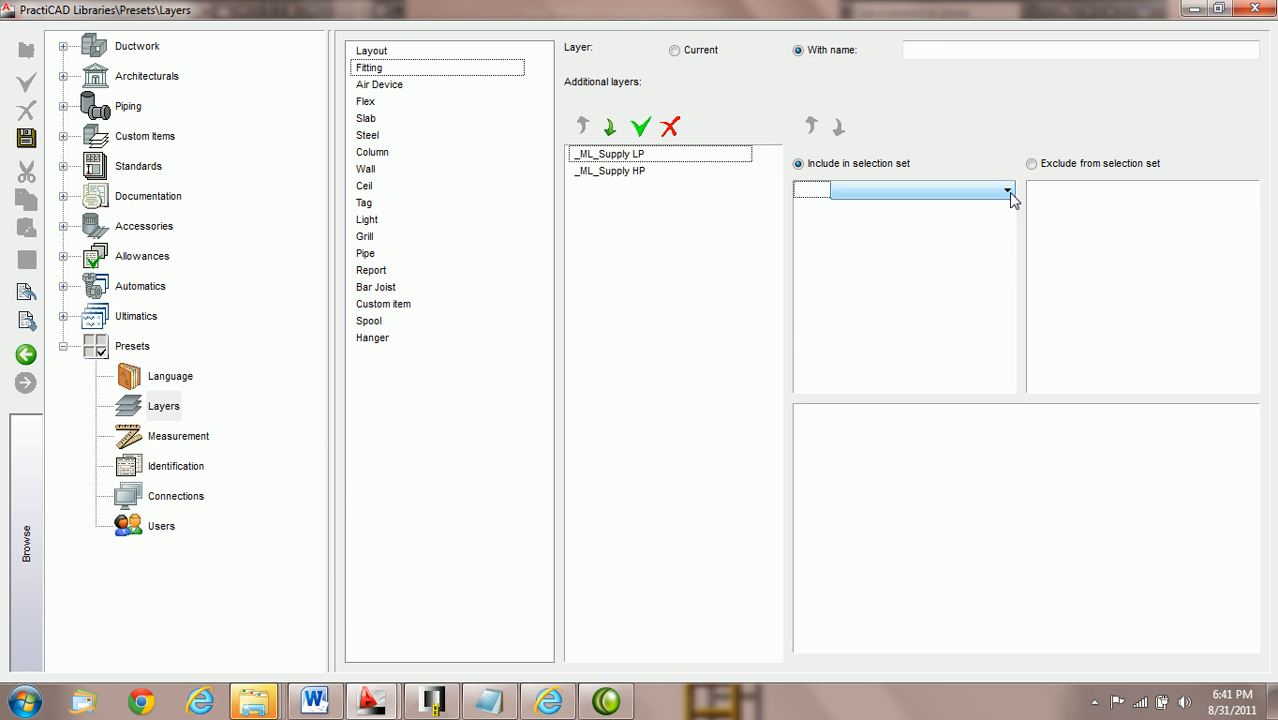
click(1007, 191)
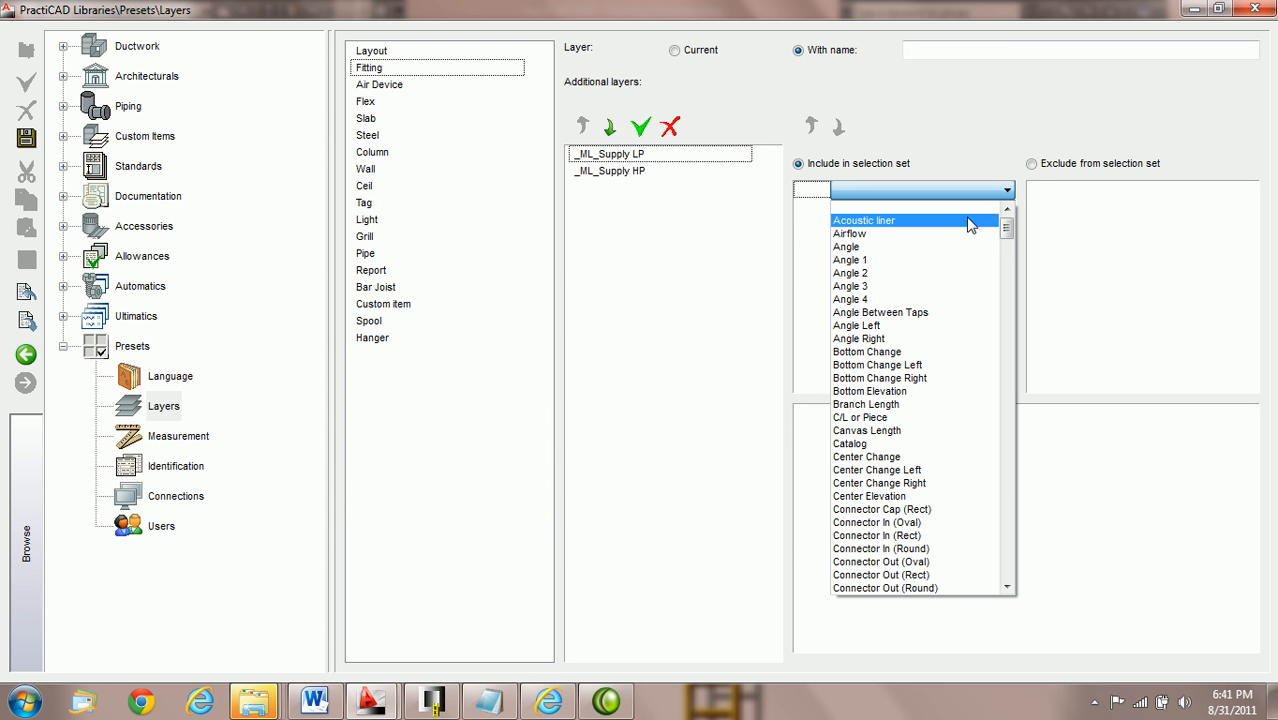
drag(1007, 260, 1009, 440)
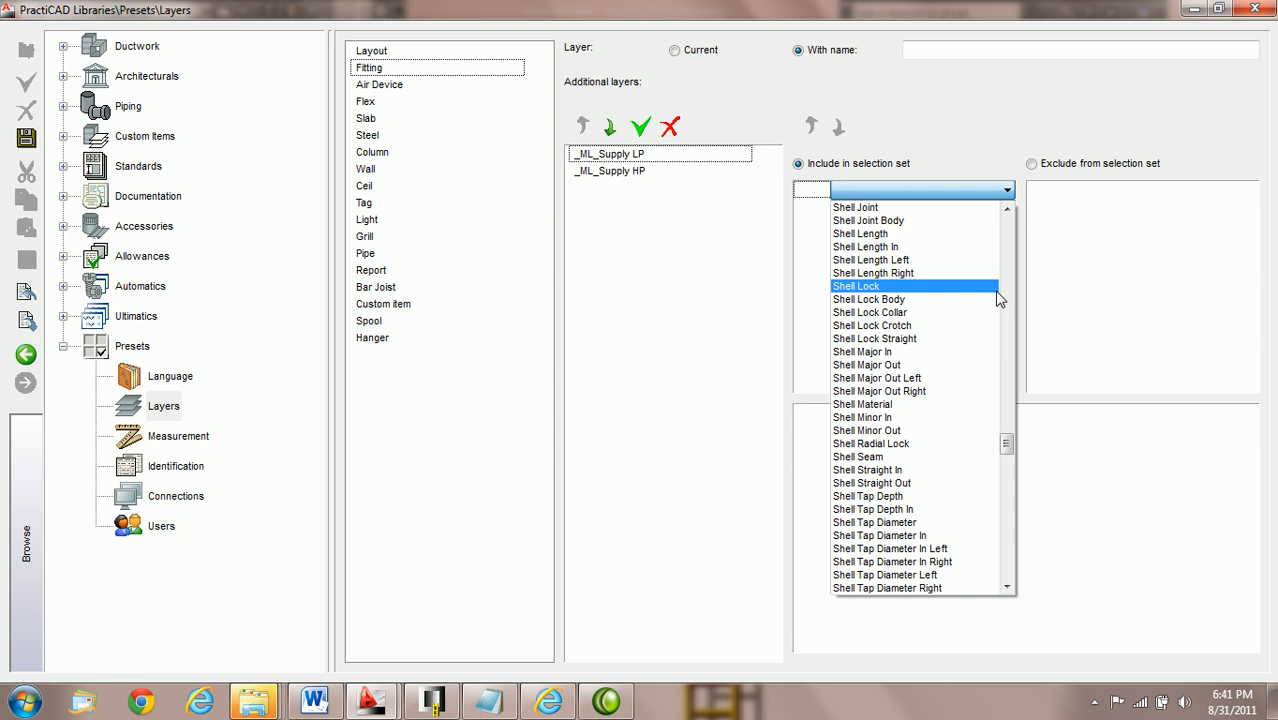
key(z)
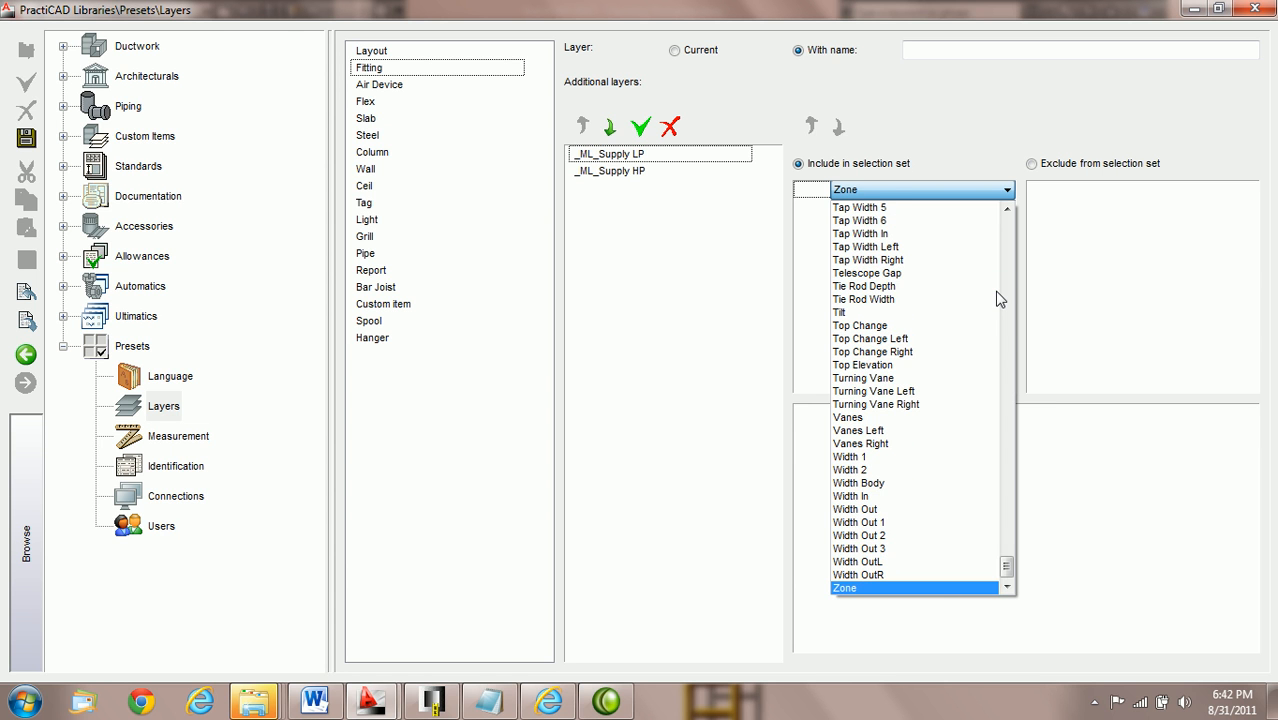
click(998, 299)
click(1007, 192)
key(z)
key(Return)
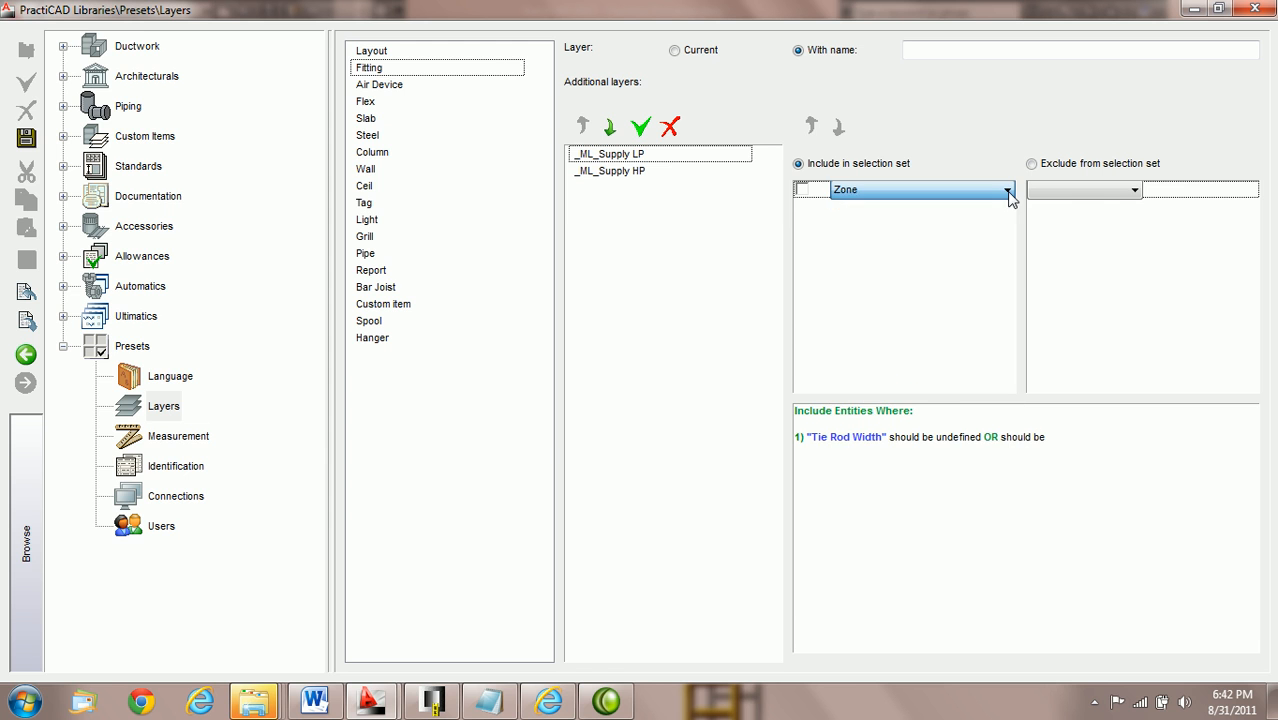
- Set the Zone criterion's condition to equal Supply
click(1133, 189)
click(1136, 196)
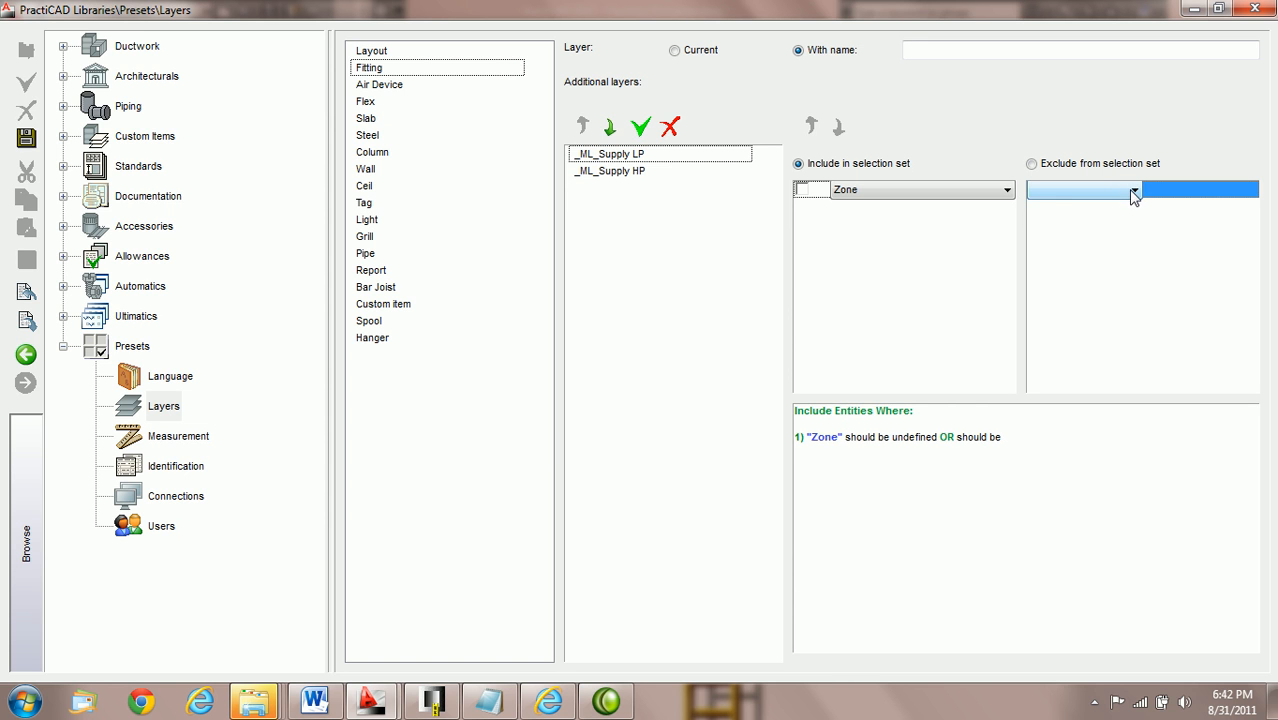
click(1134, 190)
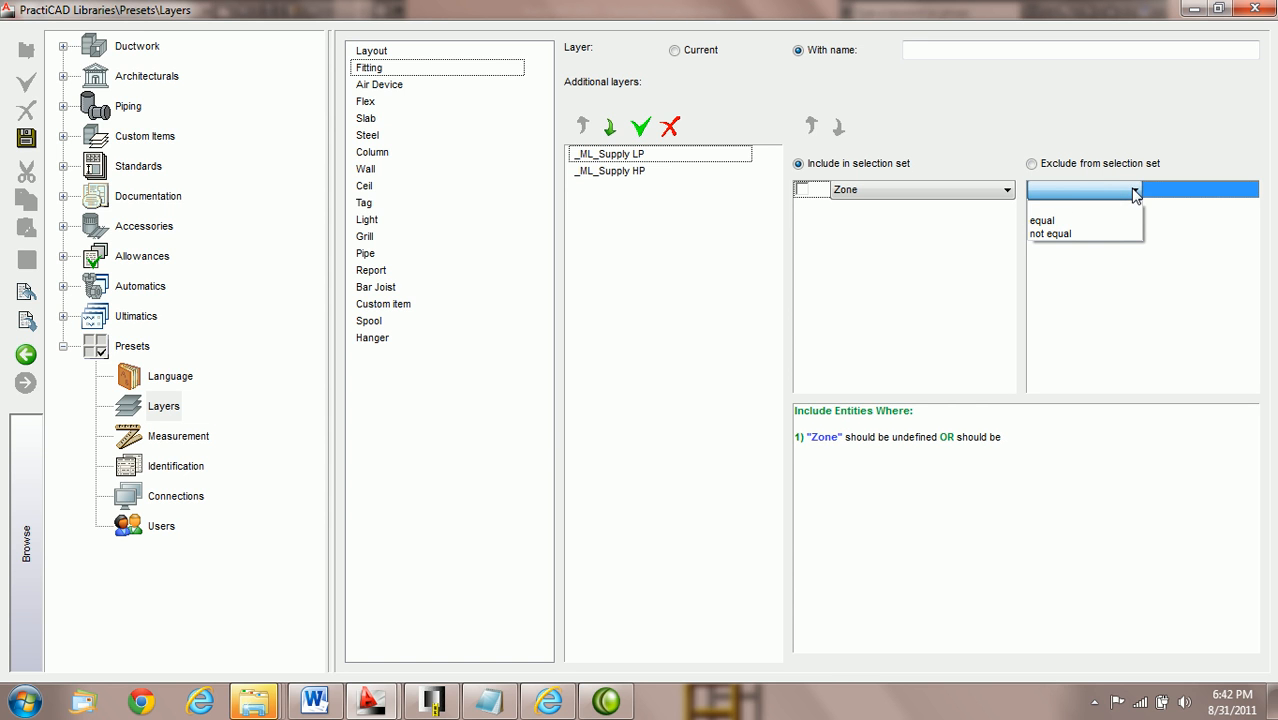
click(1061, 222)
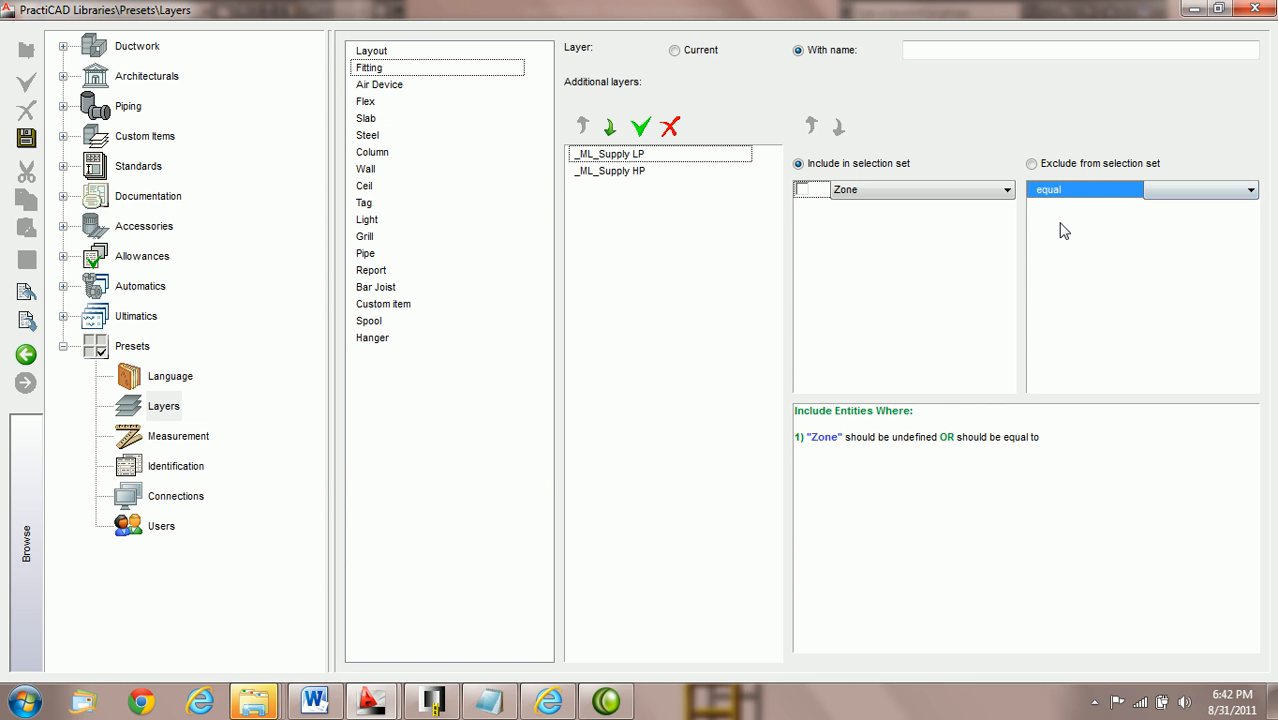
click(1250, 192)
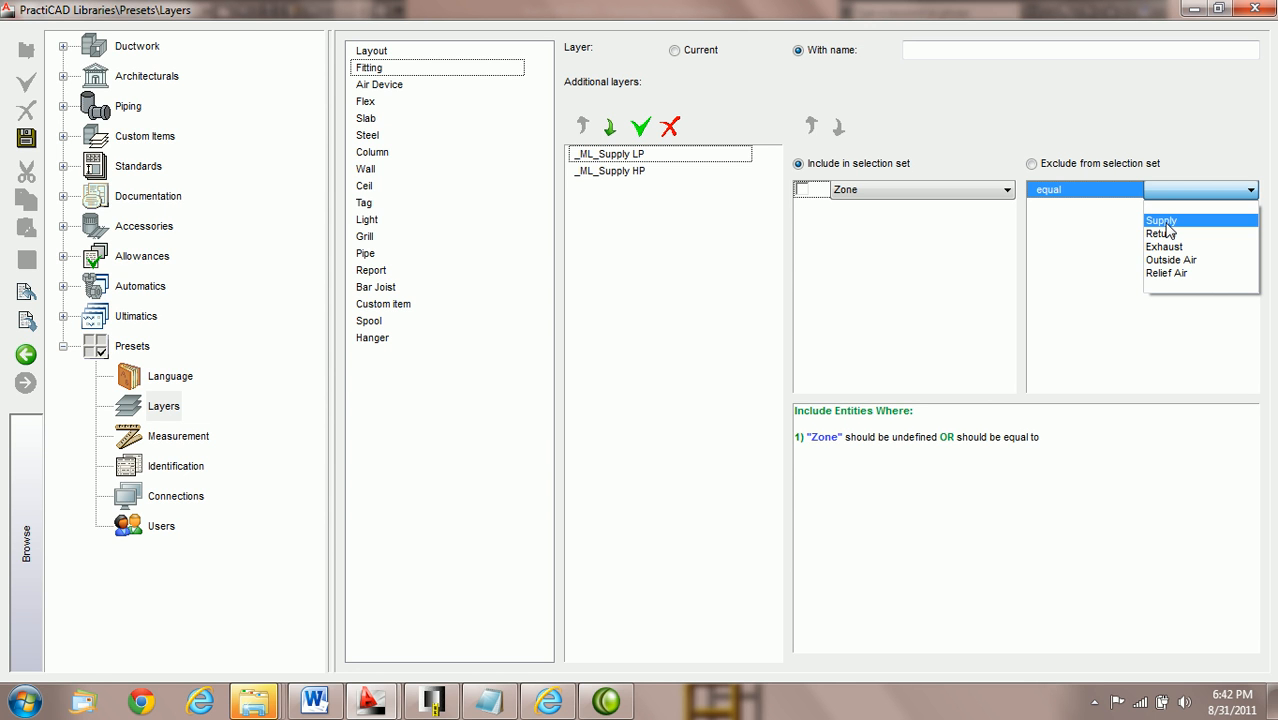
click(1162, 221)
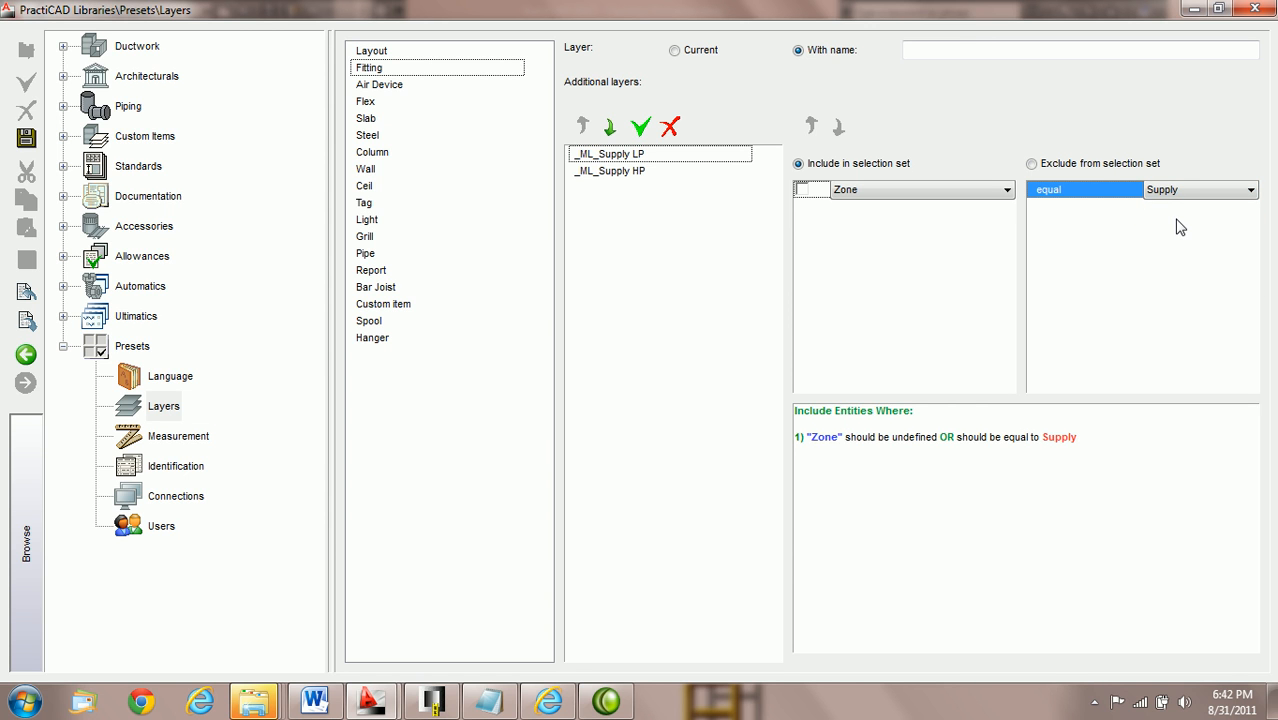
- Add Specification as the second inclusion criterion of the _ML_Supply LP layer
click(942, 216)
click(1007, 207)
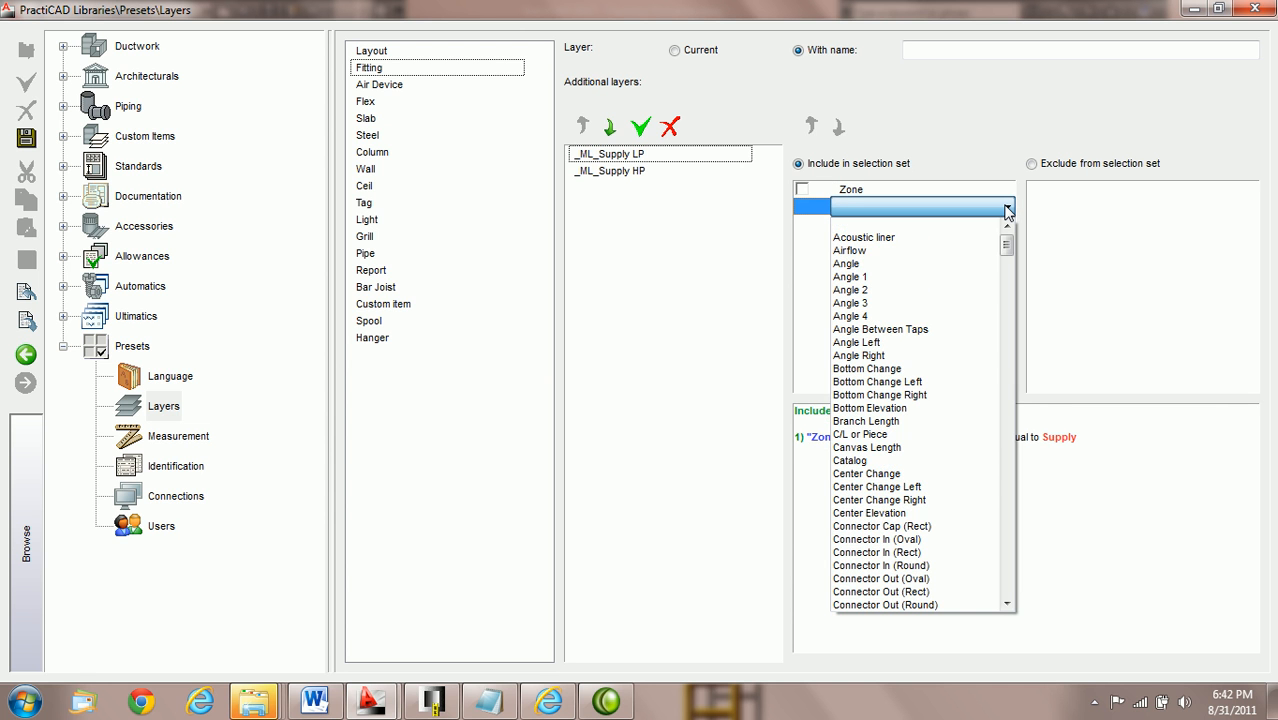
key(s)
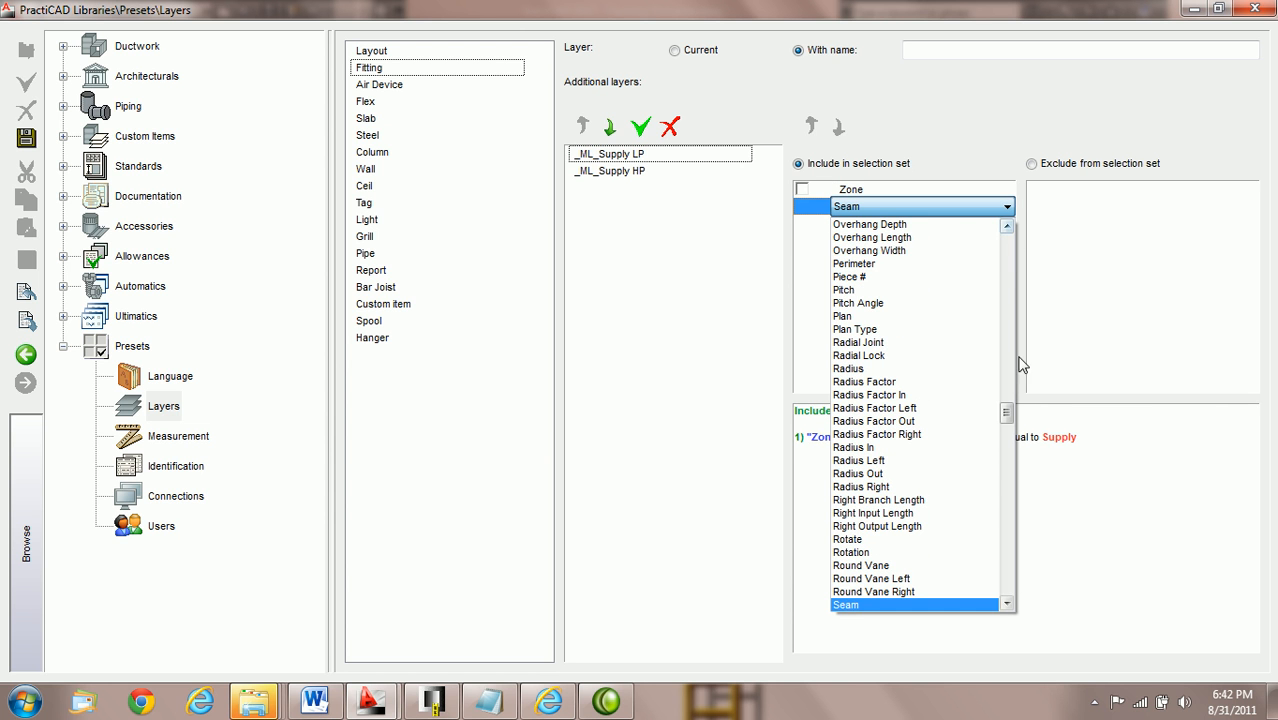
scroll(1007, 427, down, 4)
drag(1007, 427, 1009, 495)
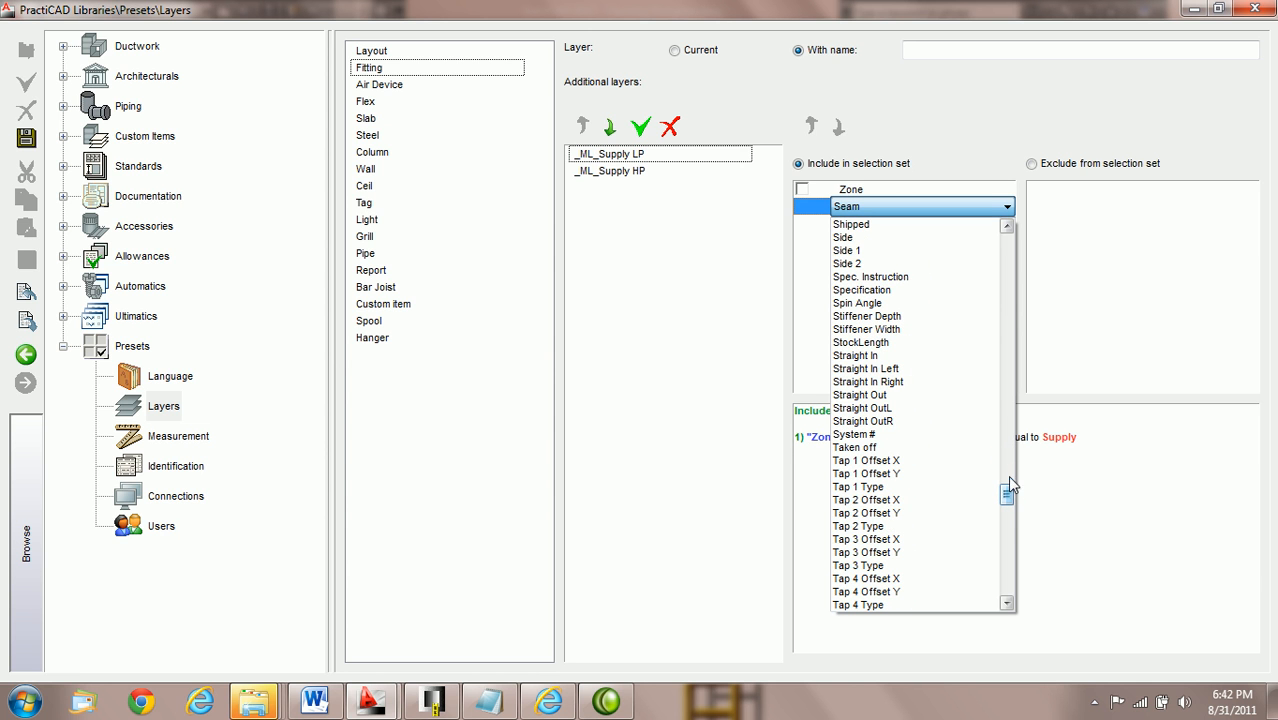
click(965, 290)
- Set the Specification criterion's condition to equal 2" WG
click(1134, 191)
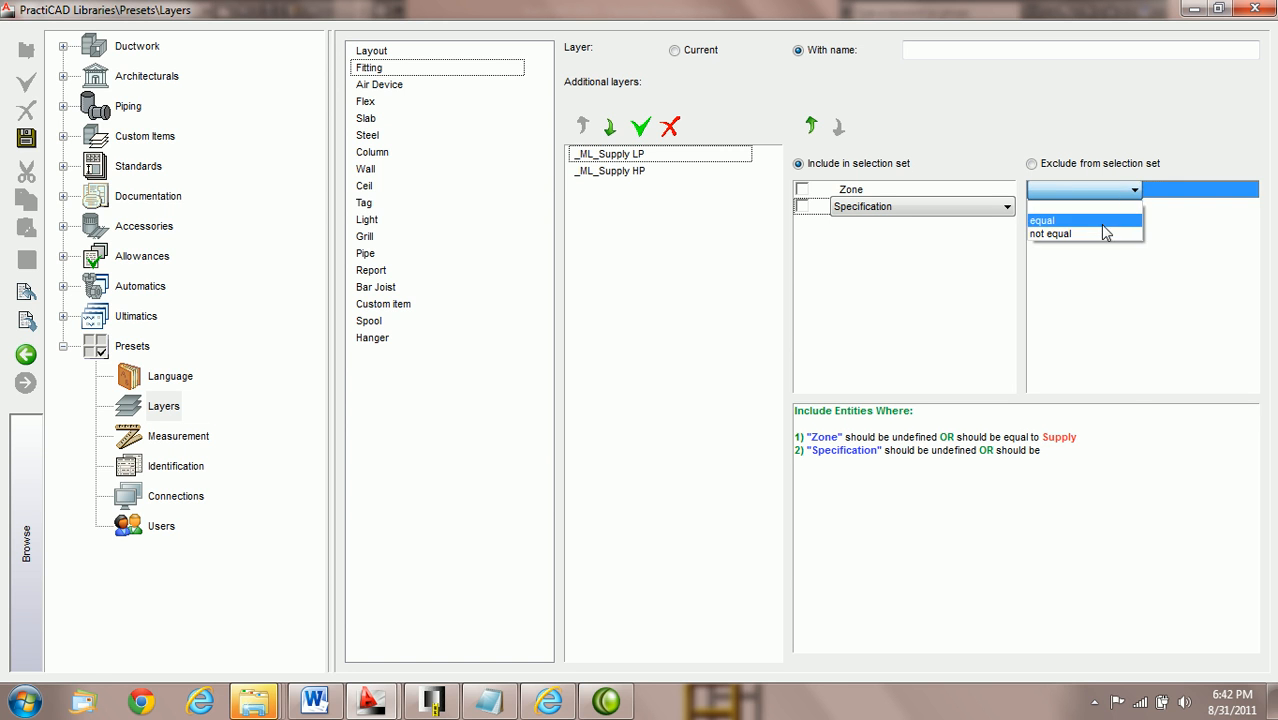
click(1104, 214)
click(1251, 192)
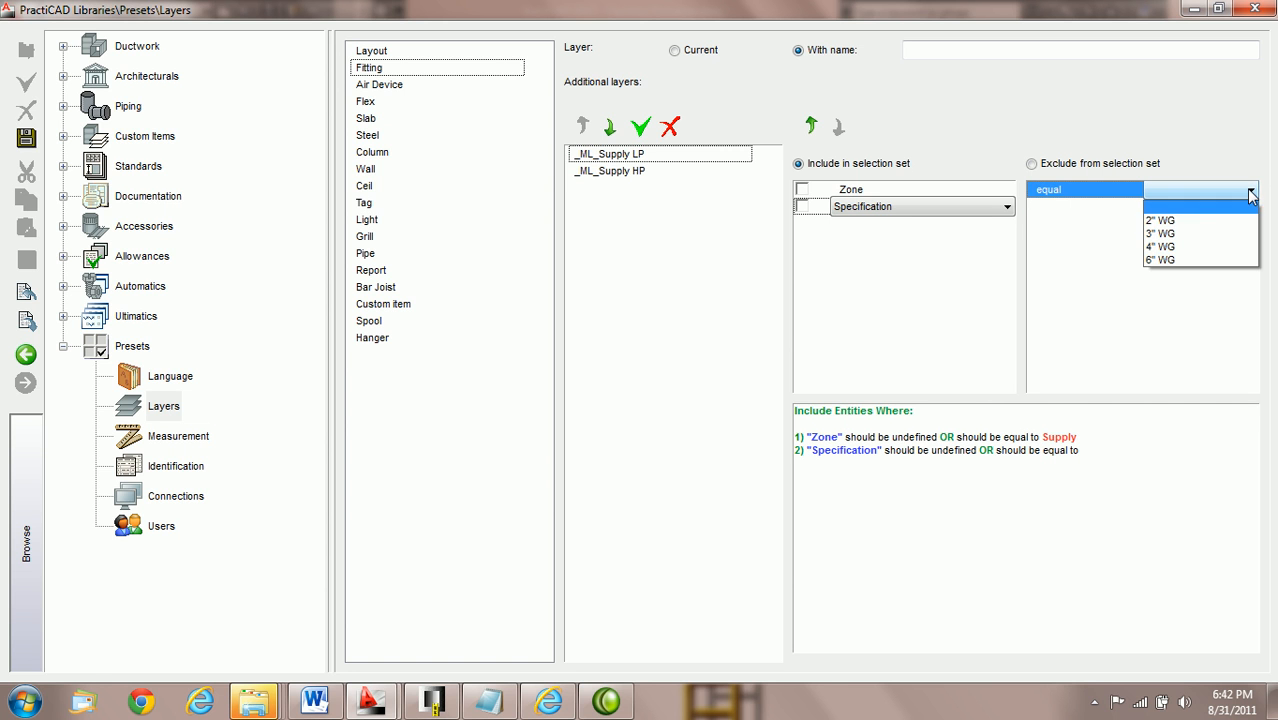
click(1206, 221)
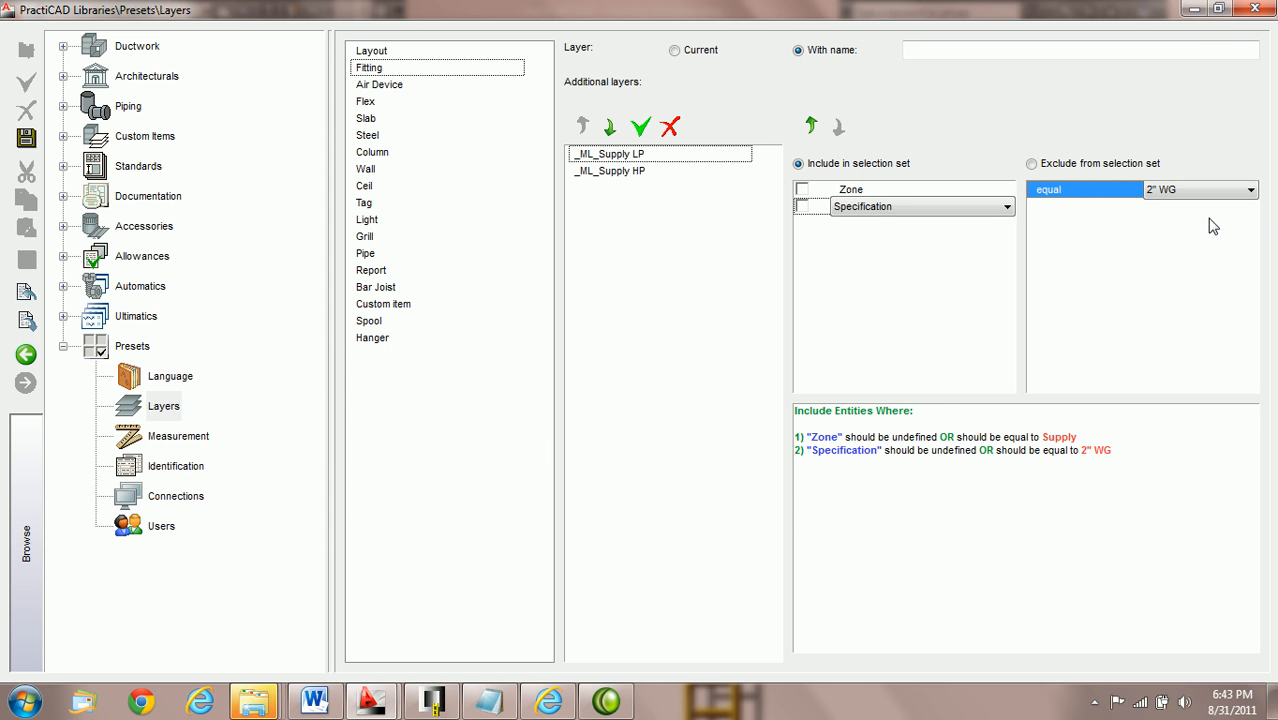
- Make the Specification criterion require a defined value for the _ML_Supply LP layer
click(802, 189)
click(803, 207)
click(802, 189)
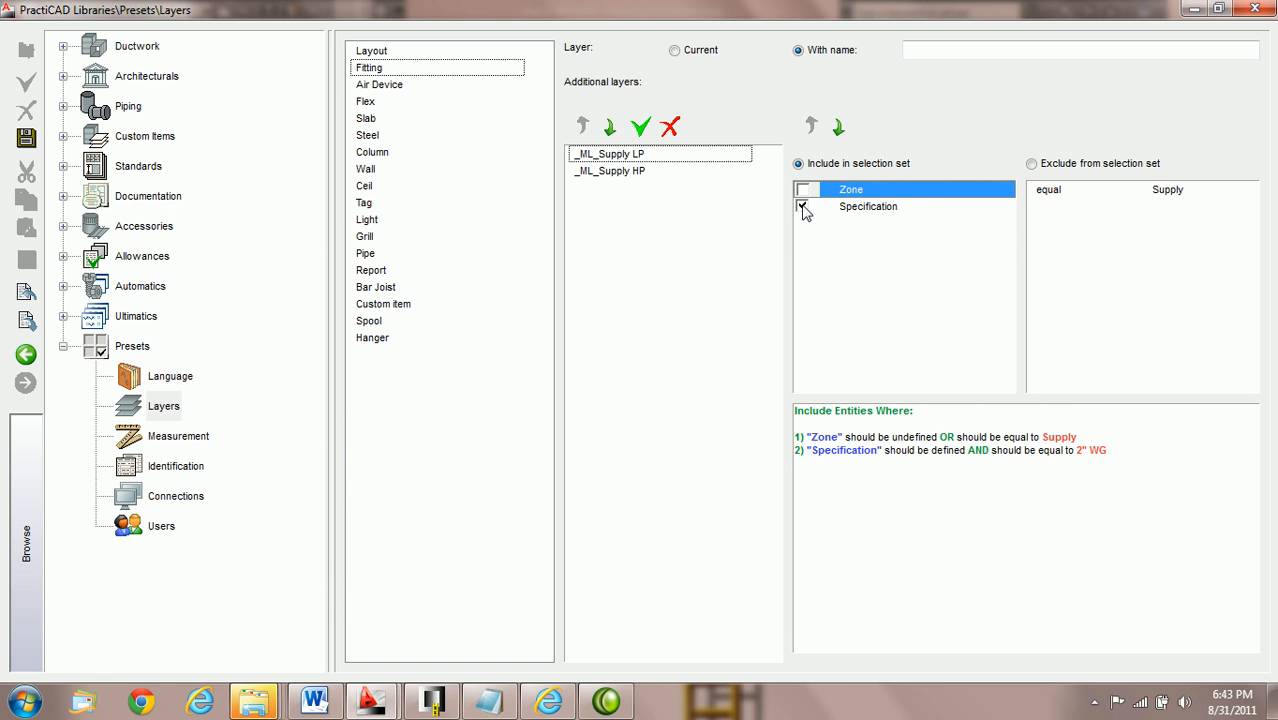
- Make the Zone and Specification criteria of the _ML_Supply LP layer both require defined values, and review their conditions
click(803, 207)
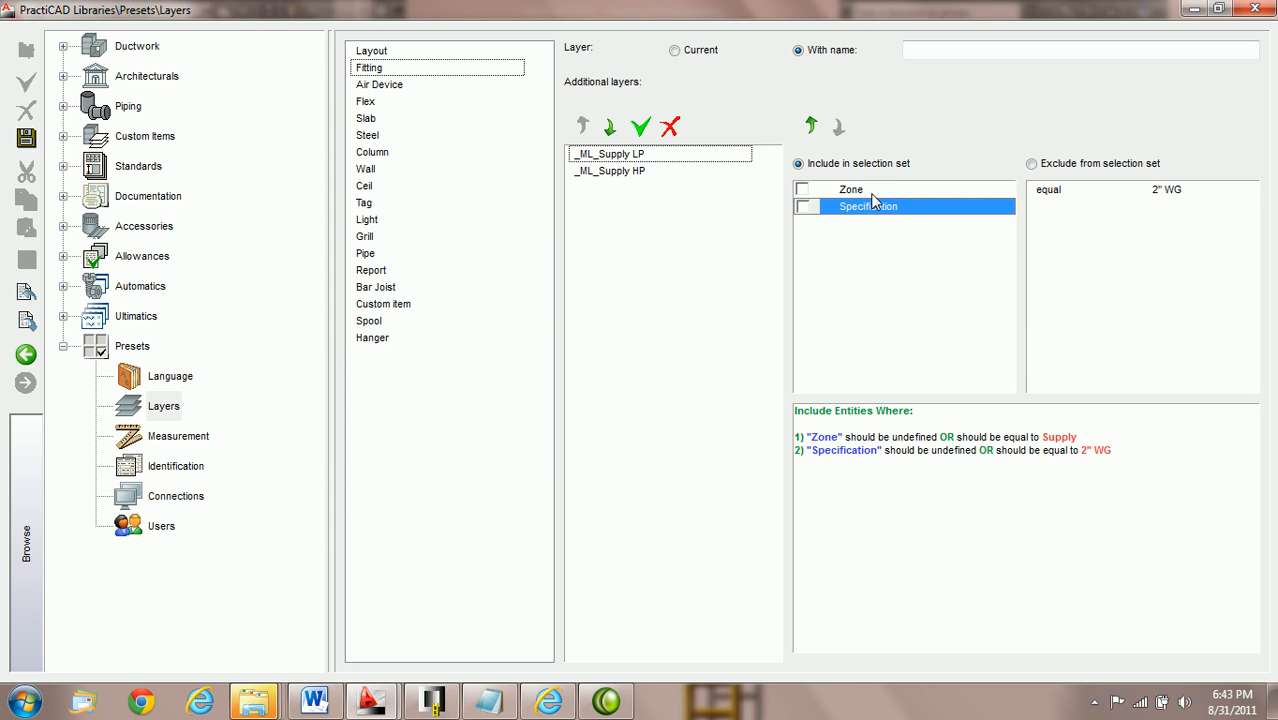
click(802, 189)
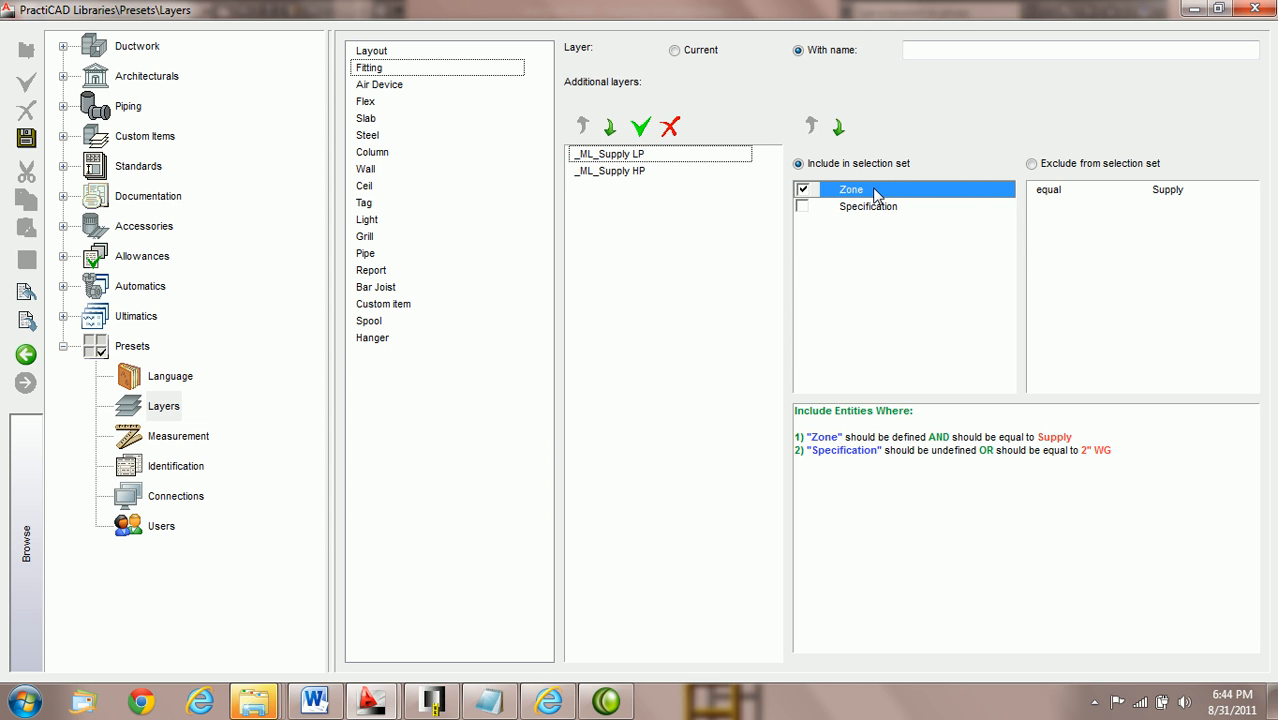
click(802, 207)
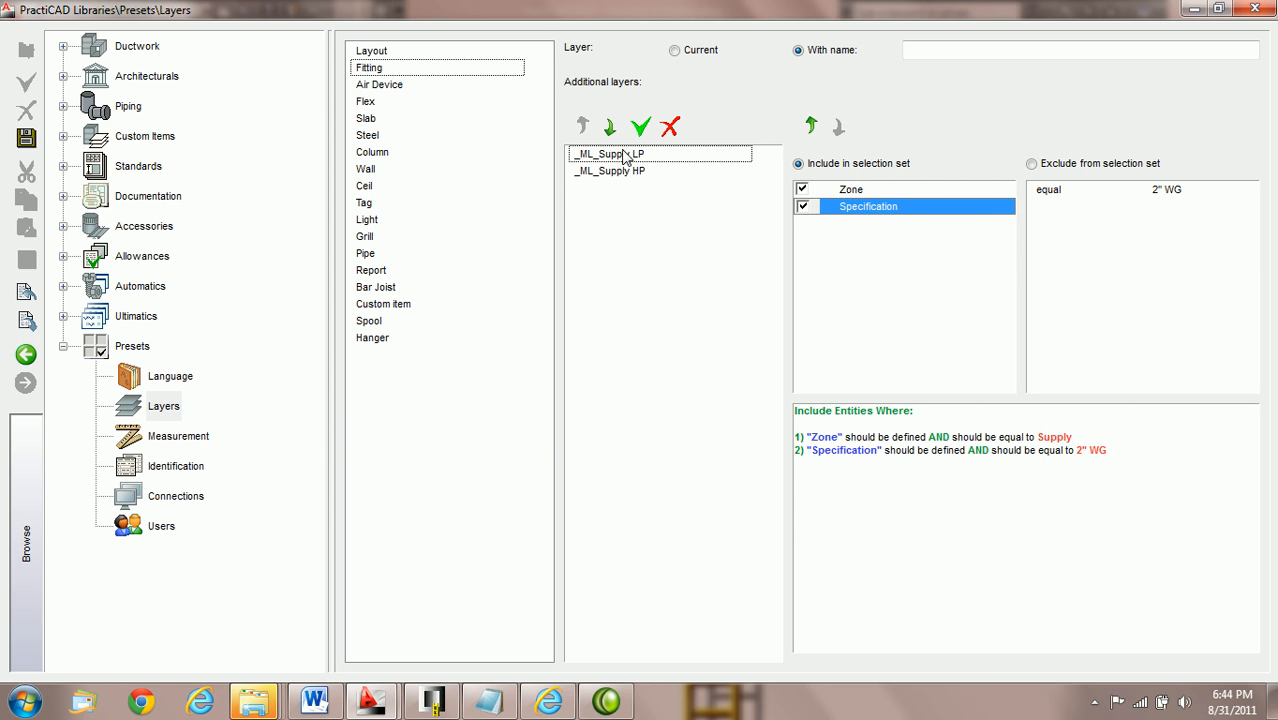
click(858, 192)
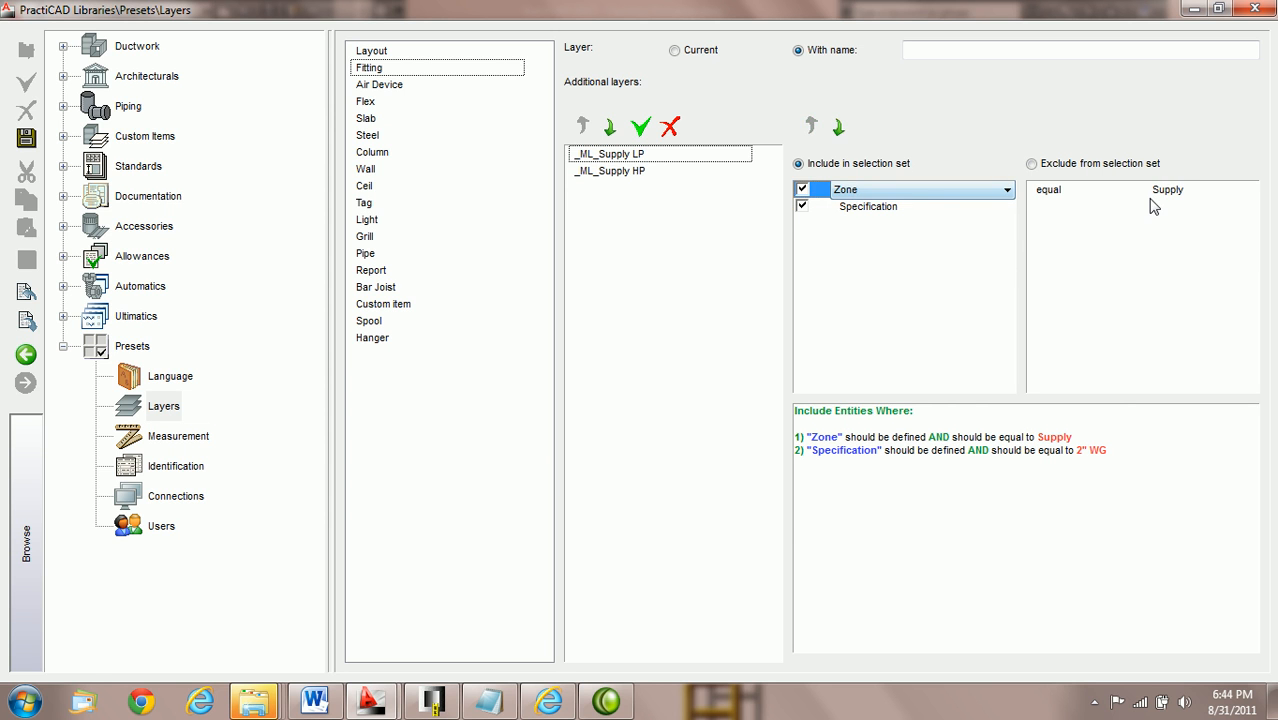
click(885, 210)
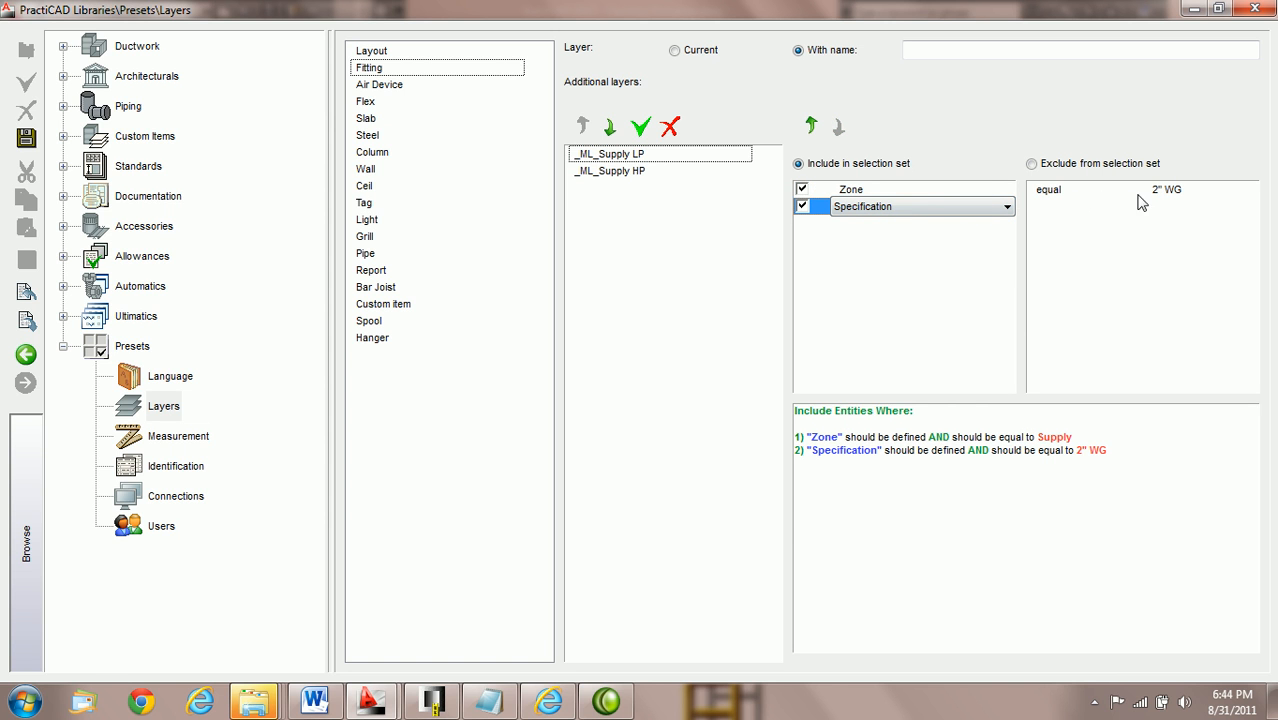
- Add Zone as the first inclusion criterion of the _ML_Supply HP layer, with its condition equal to Supply
click(626, 174)
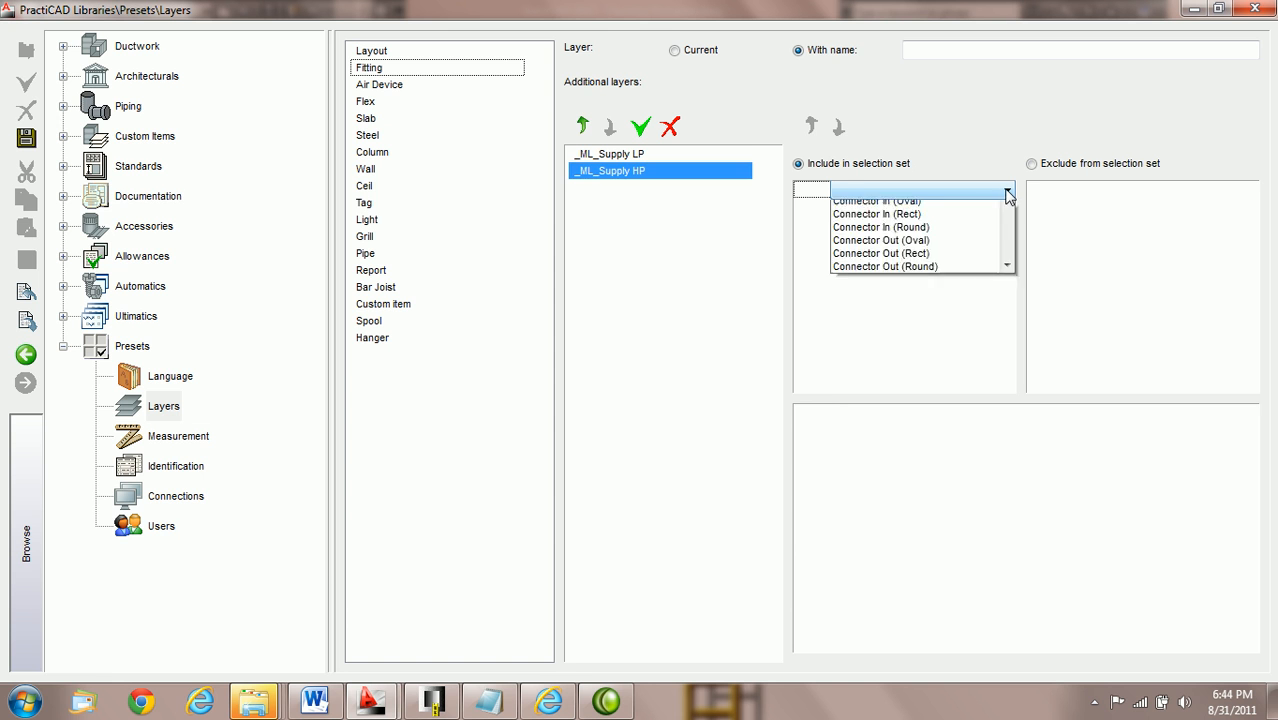
click(1007, 194)
key(z)
click(1052, 196)
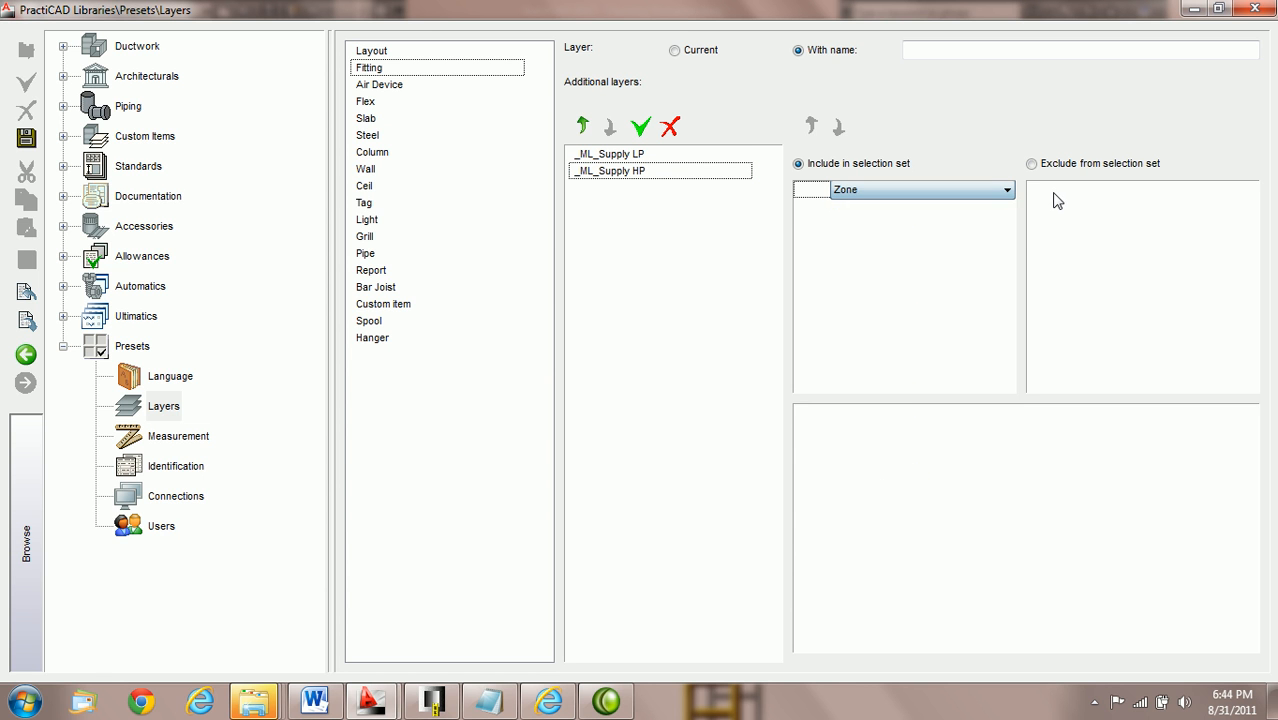
click(1052, 195)
click(1133, 192)
click(1099, 216)
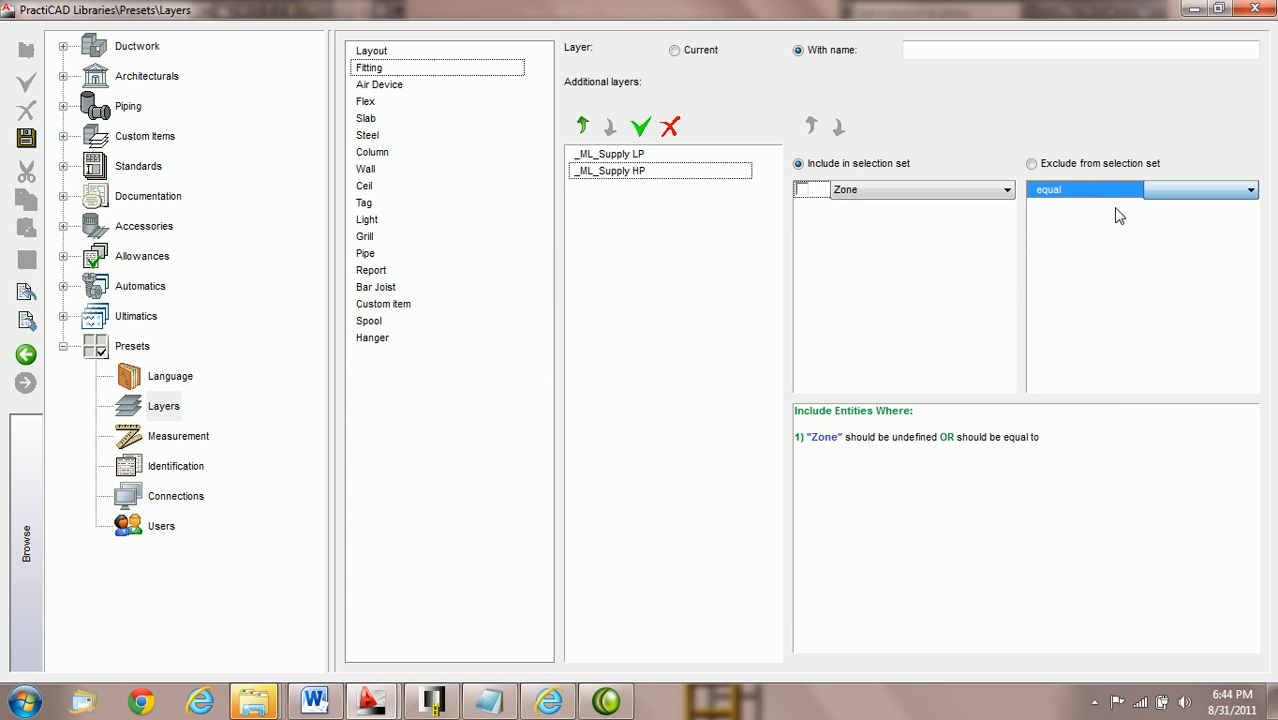
click(1250, 190)
click(1208, 221)
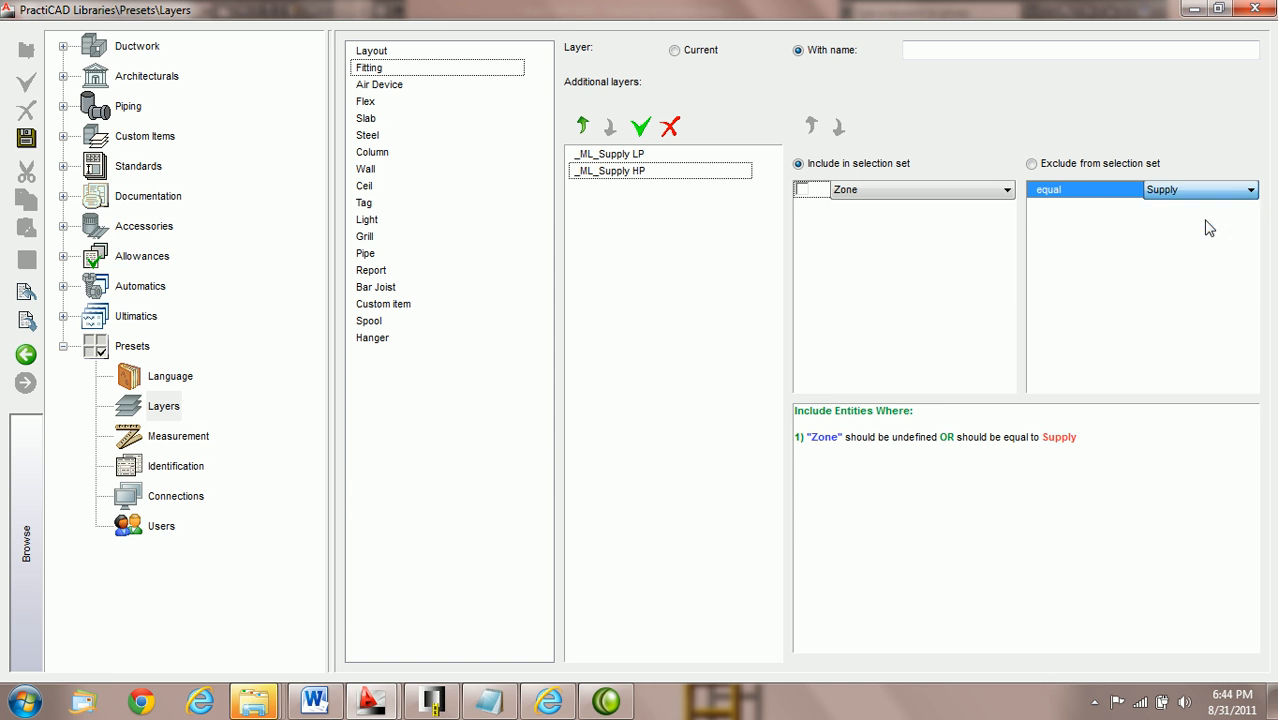
- Add Specification as the second inclusion criterion of the _ML_Supply HP layer
click(928, 218)
click(968, 215)
key(s)
key(Down)
key(Down)
key(Down)
key(Down)
key(Down)
key(Down)
drag(1006, 413, 1007, 493)
click(930, 303)
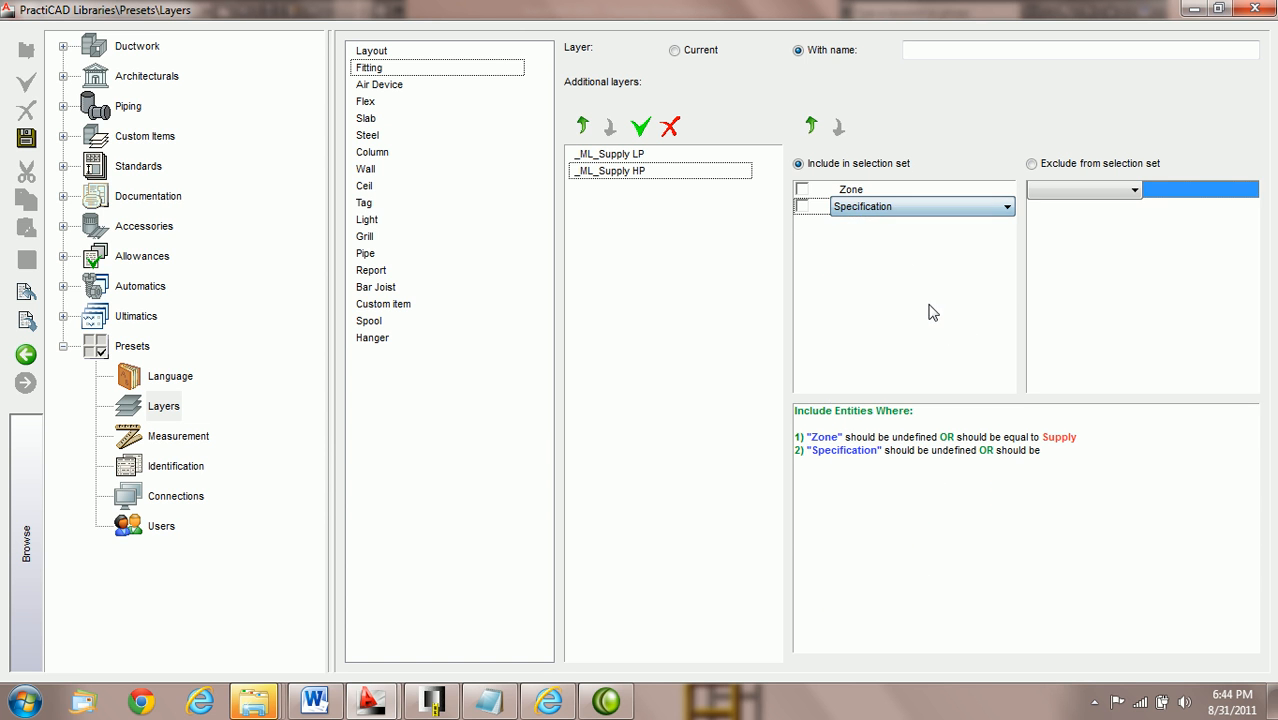
- Give the Specification criterion of _ML_Supply HP two alternative conditions, equal to 4" WG and equal to 6" WG
click(1135, 193)
click(1042, 220)
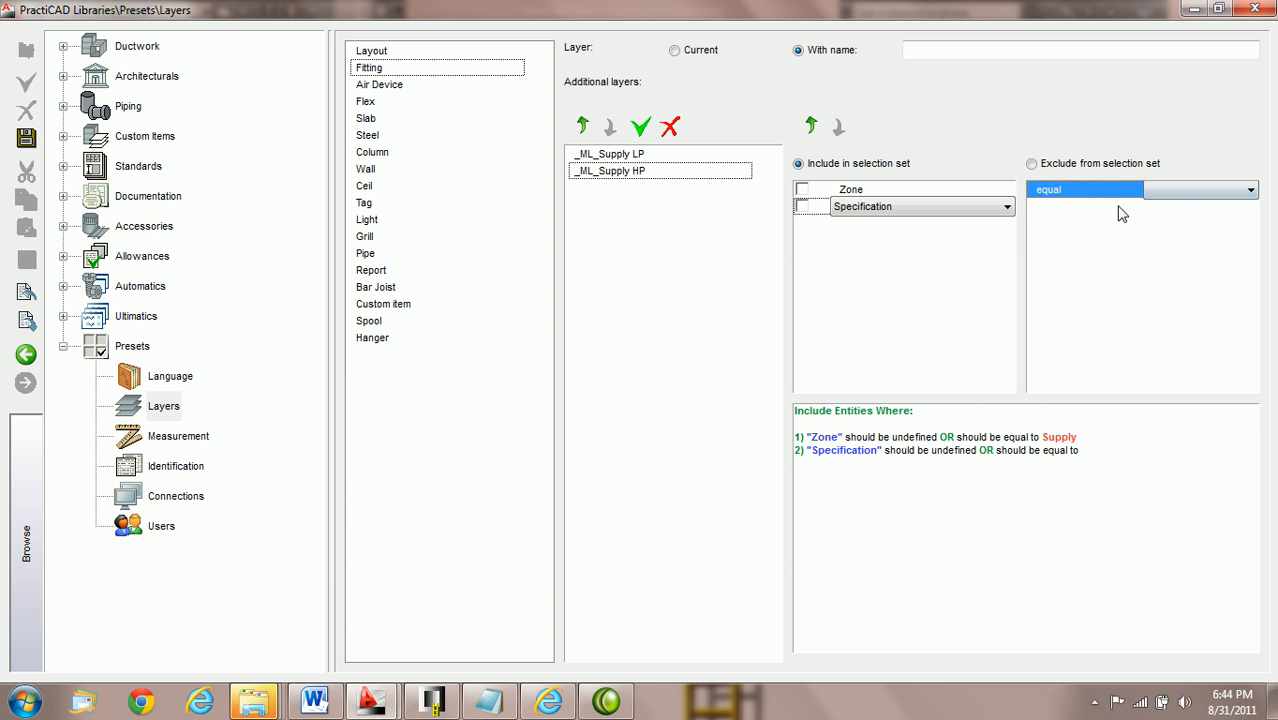
click(1249, 193)
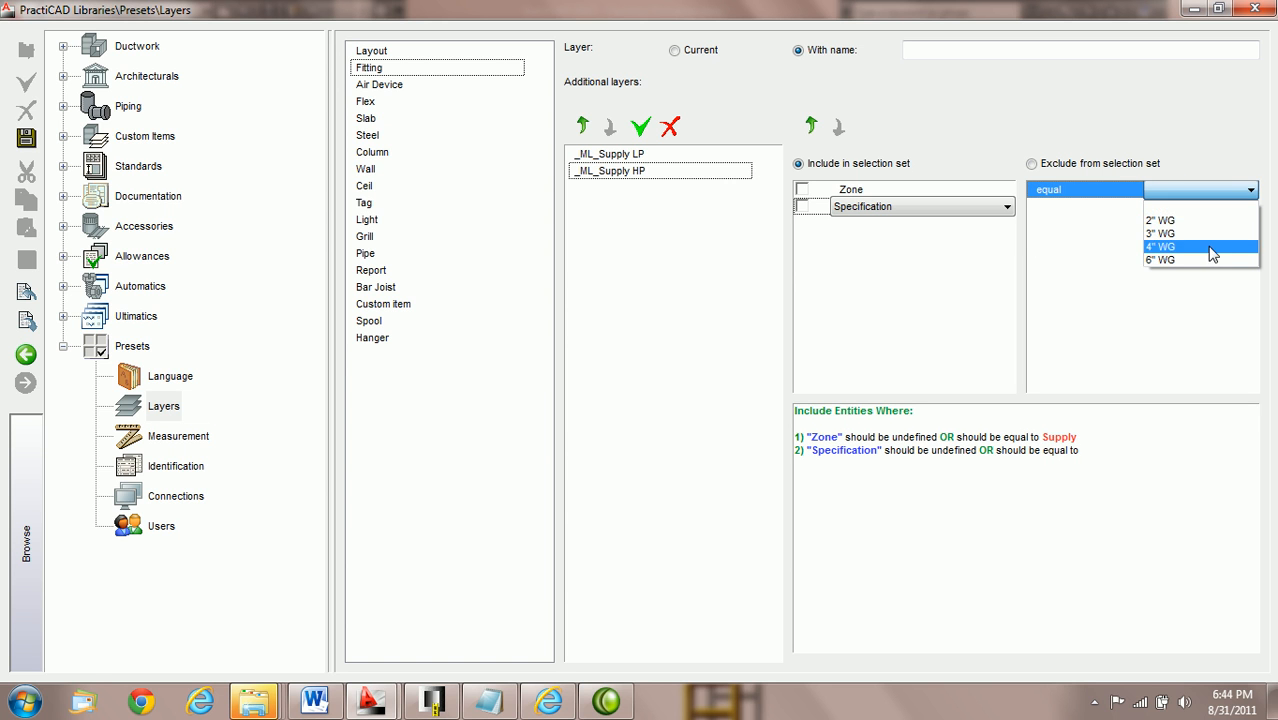
click(1211, 246)
click(1204, 213)
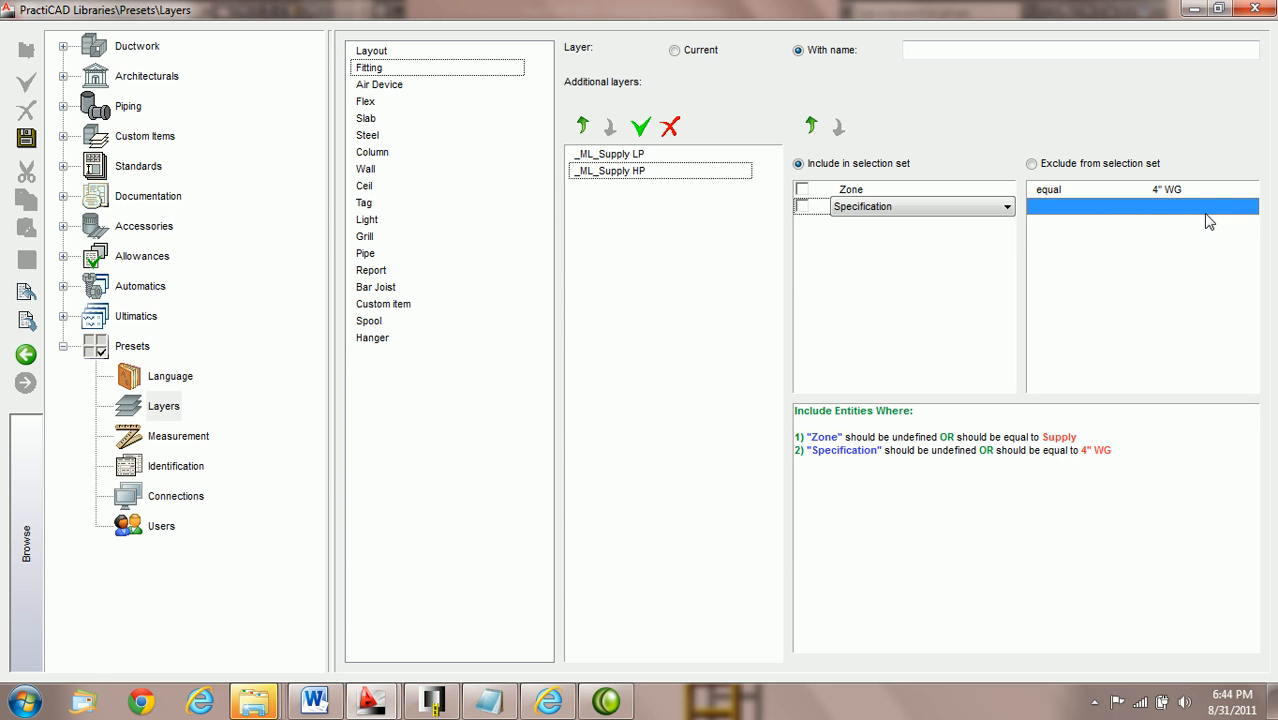
click(1067, 208)
click(1135, 208)
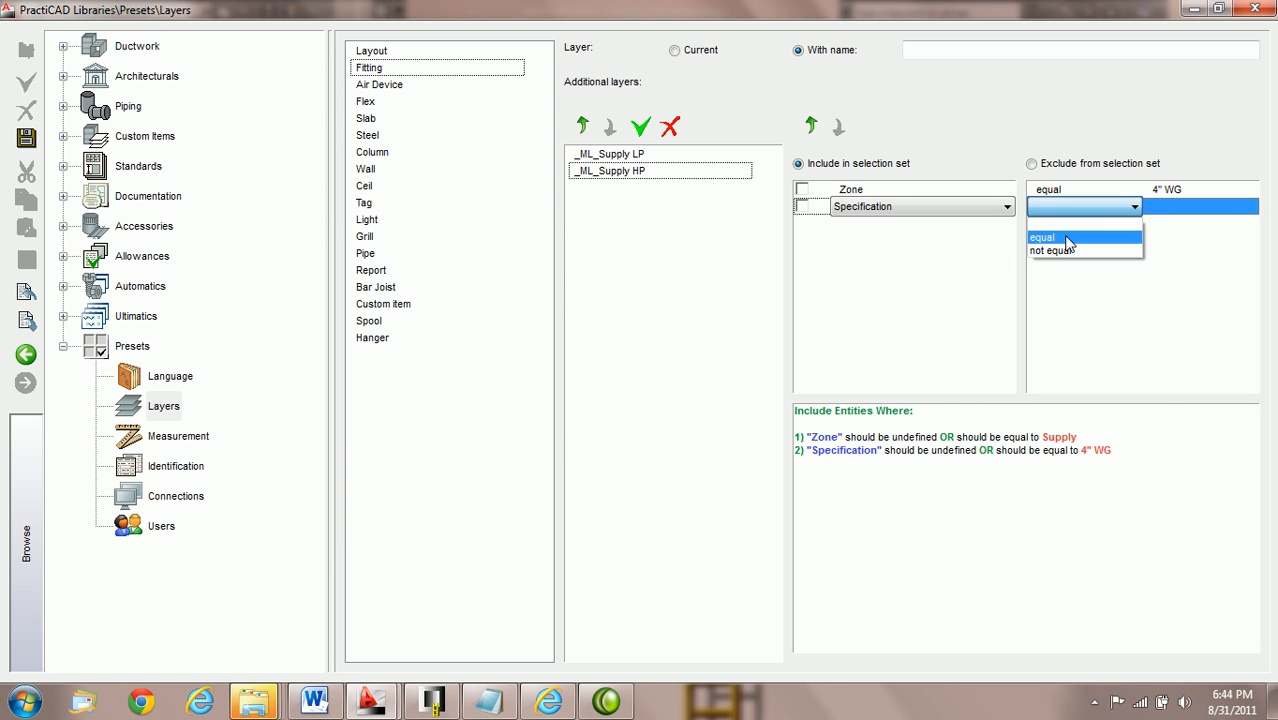
click(1066, 231)
click(1250, 208)
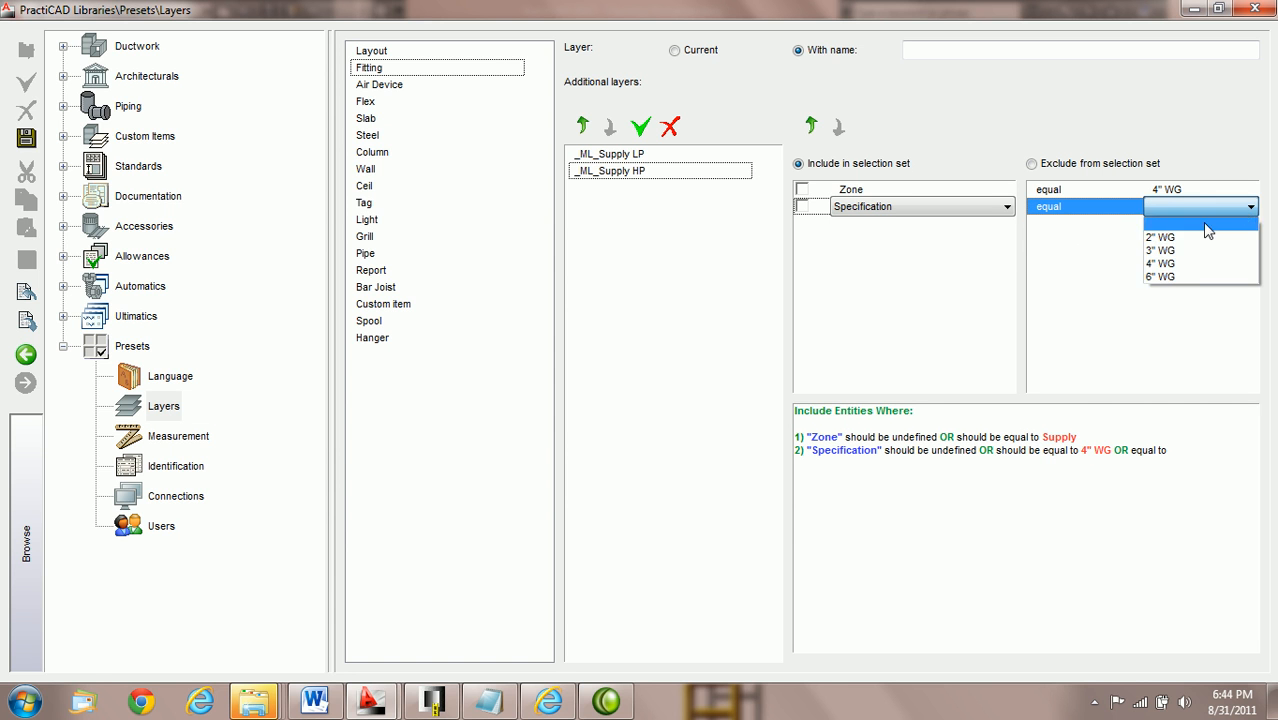
click(1190, 278)
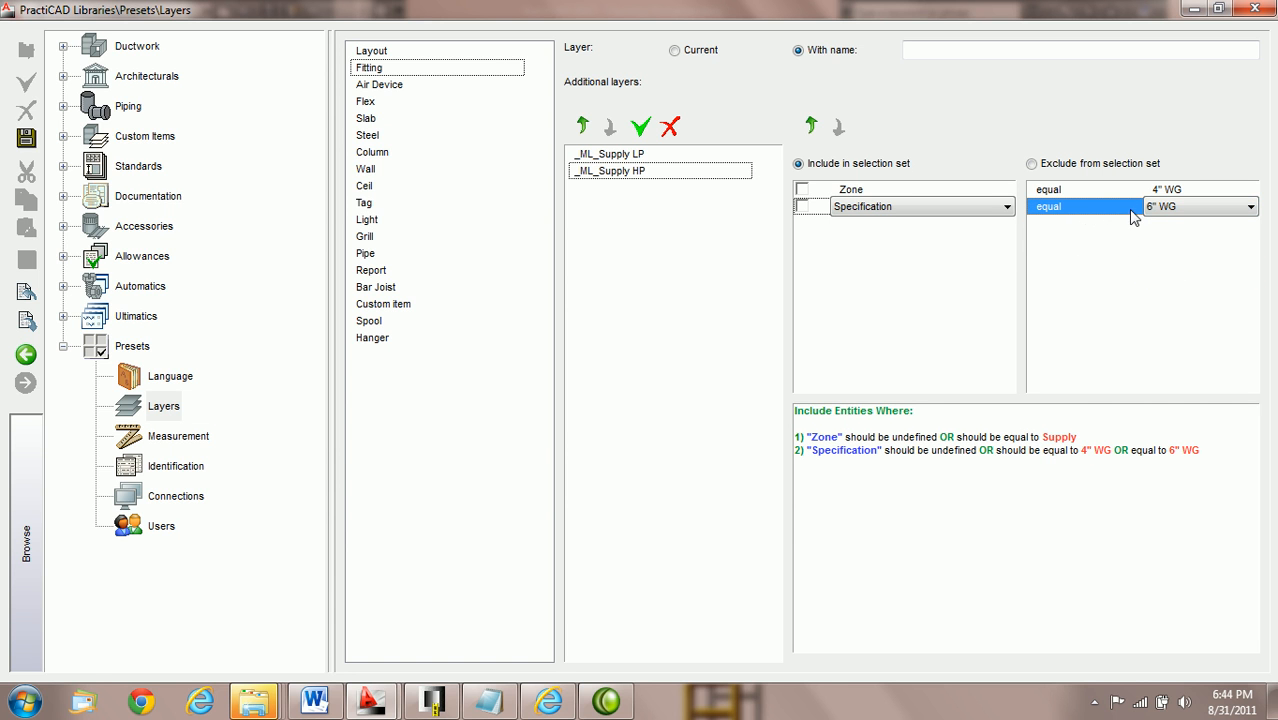
- Require defined Zone and Specification values for _ML_Supply HP, and name the main fitting layer _MISC_FITTINGS
click(801, 189)
click(802, 207)
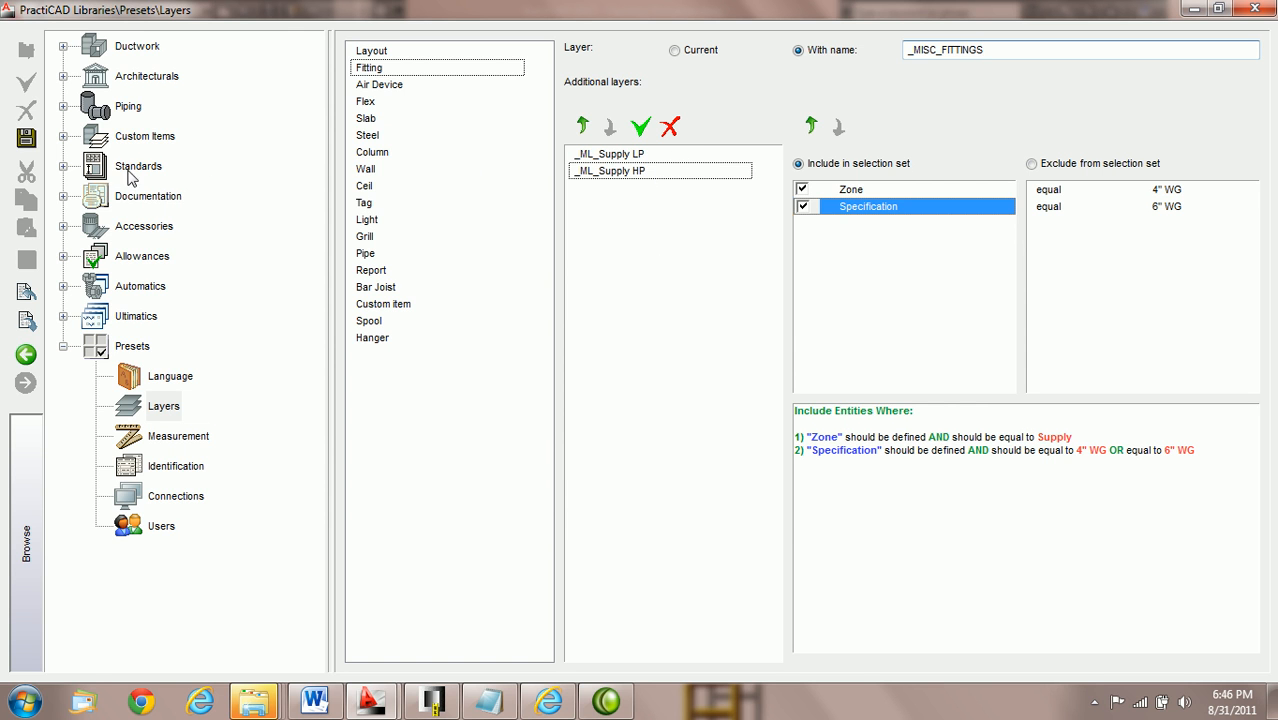
- Save the layer presets and close the library window
click(28, 140)
click(1256, 10)
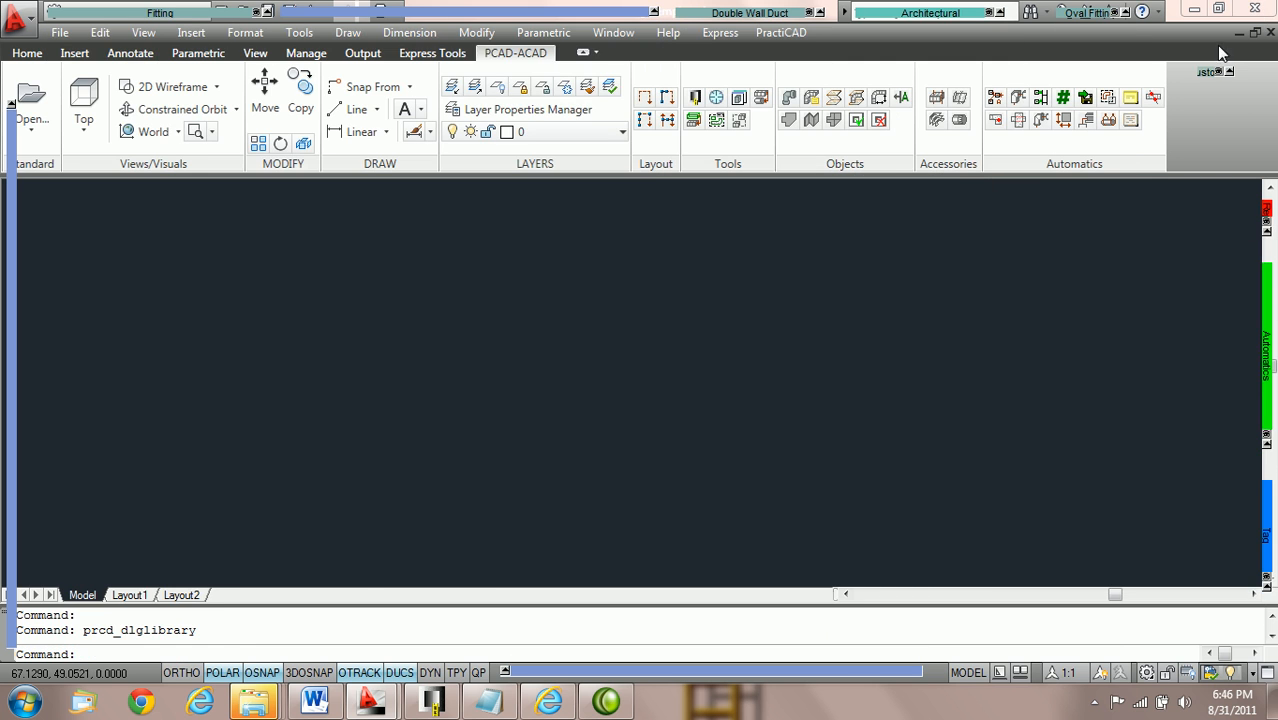
- Place one 36 x 18 straight duct, 56 long, as a Supply, 2" WG piece in the empty drawing, and select it to check its layer
mouse_move(580, 15)
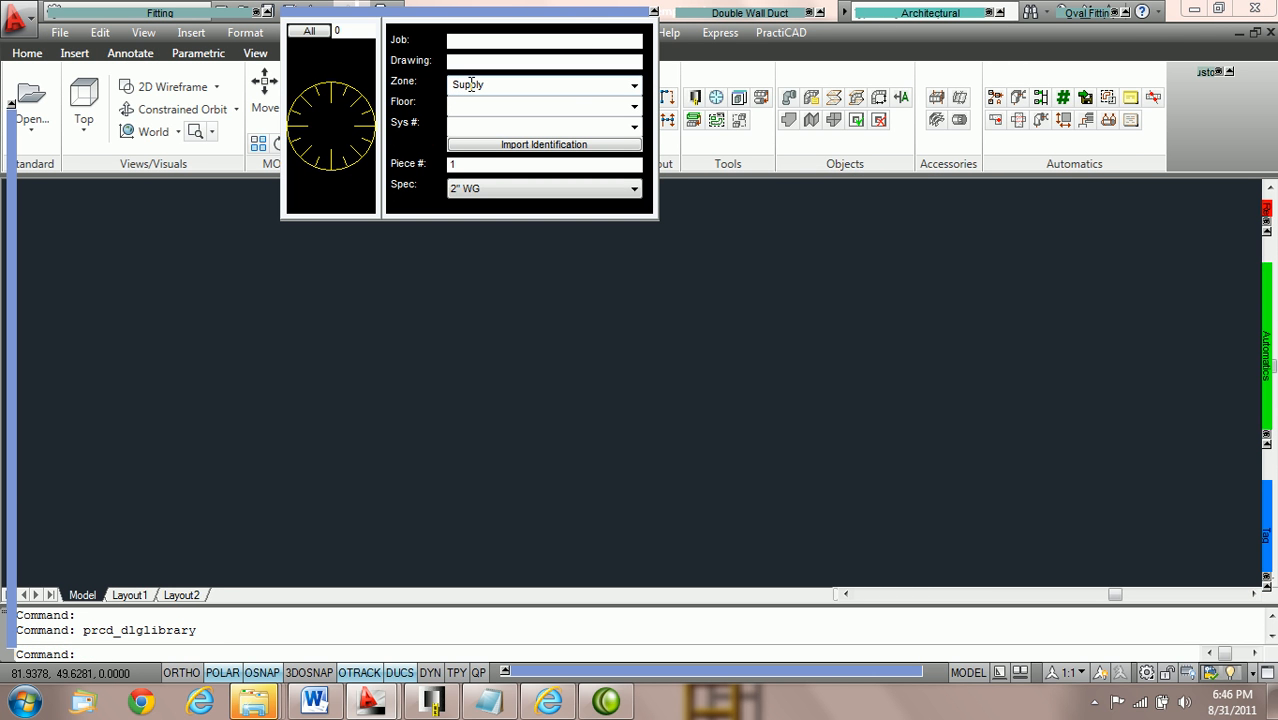
click(601, 195)
click(601, 195)
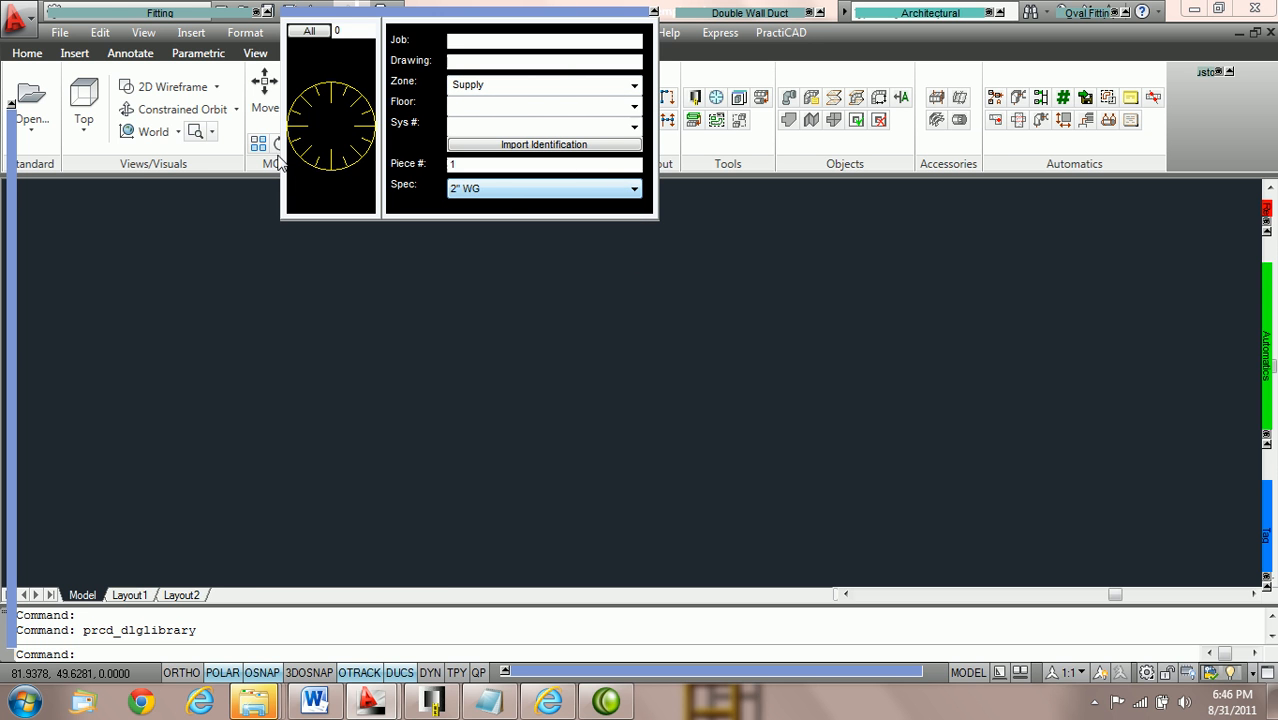
mouse_move(80, 12)
click(64, 38)
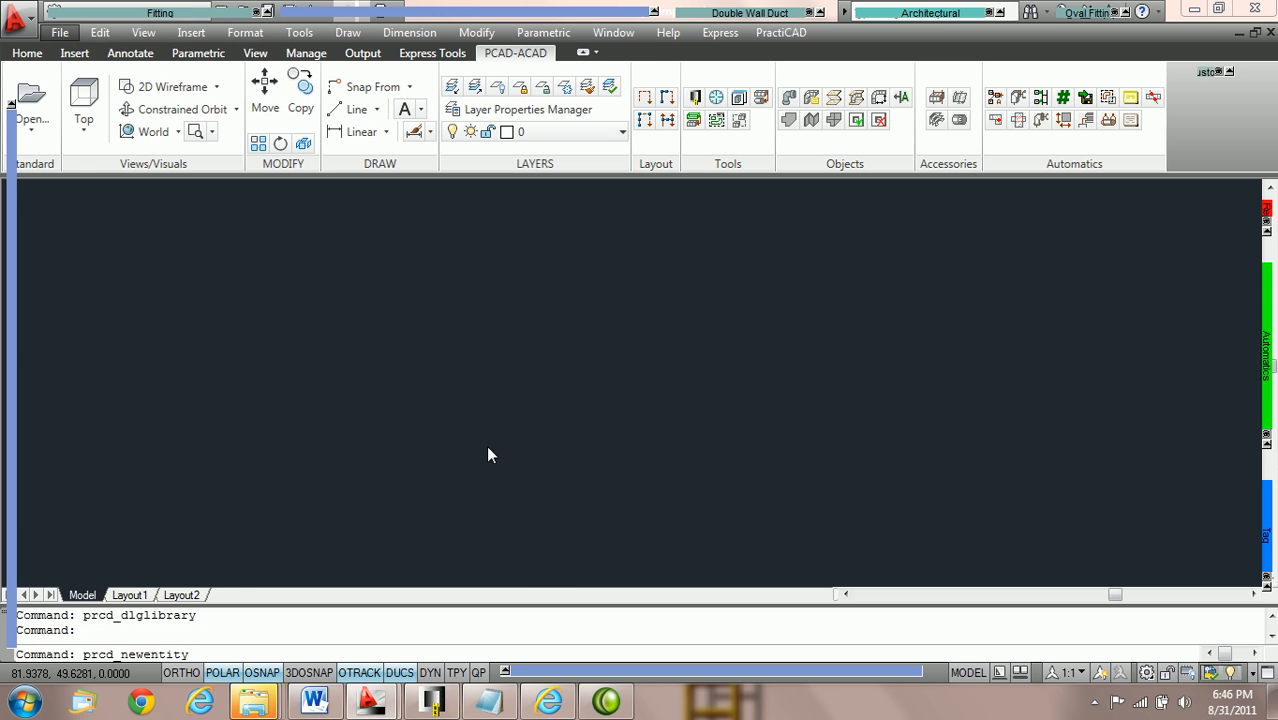
click(373, 345)
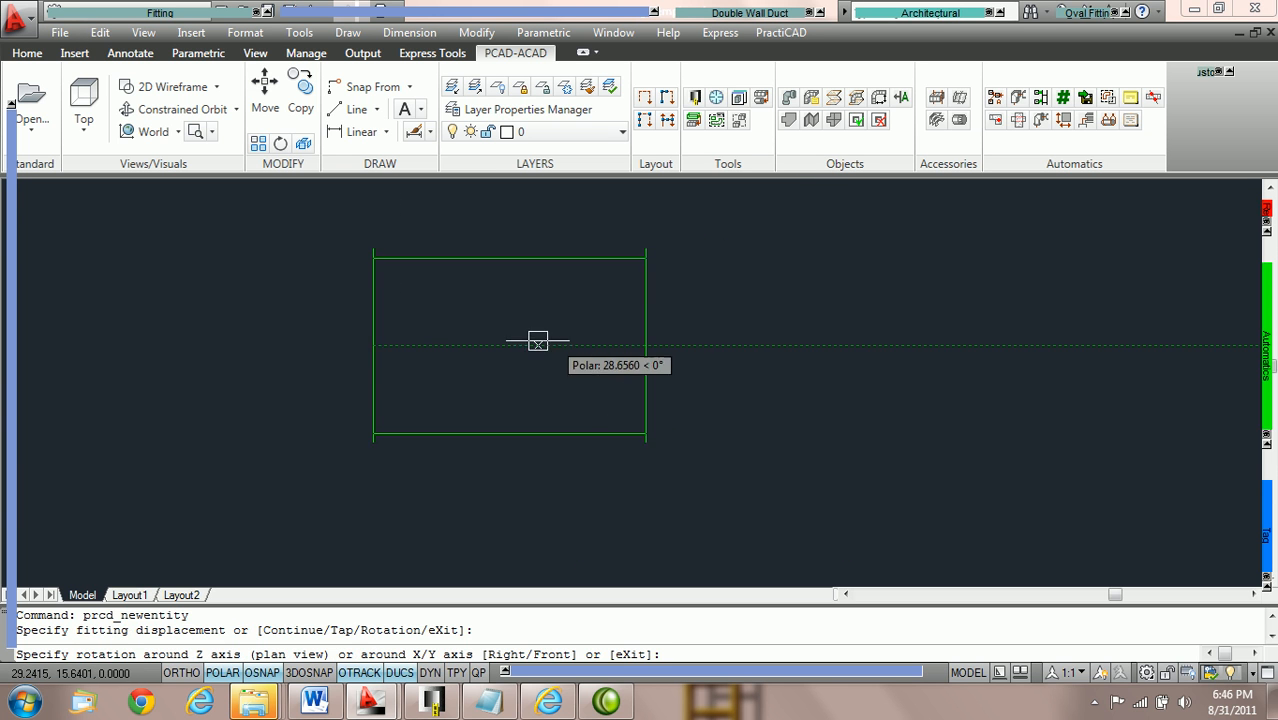
click(714, 343)
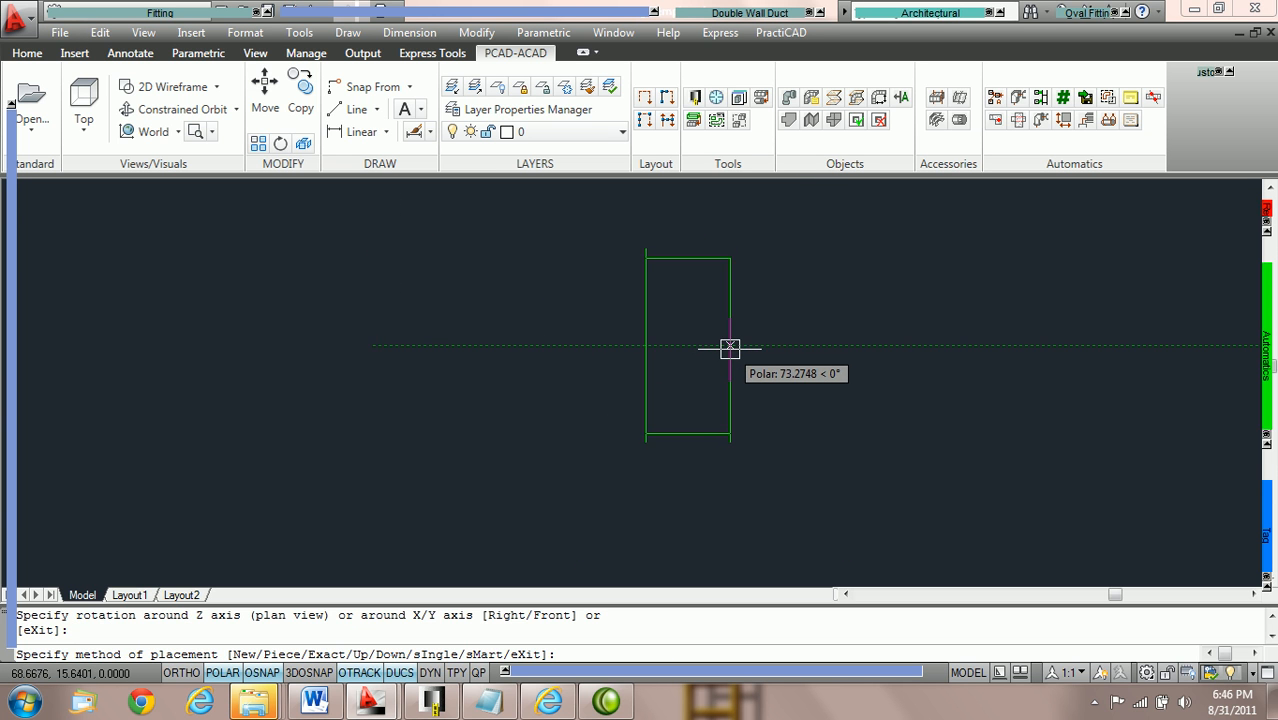
text(p)
key(Return)
click(717, 355)
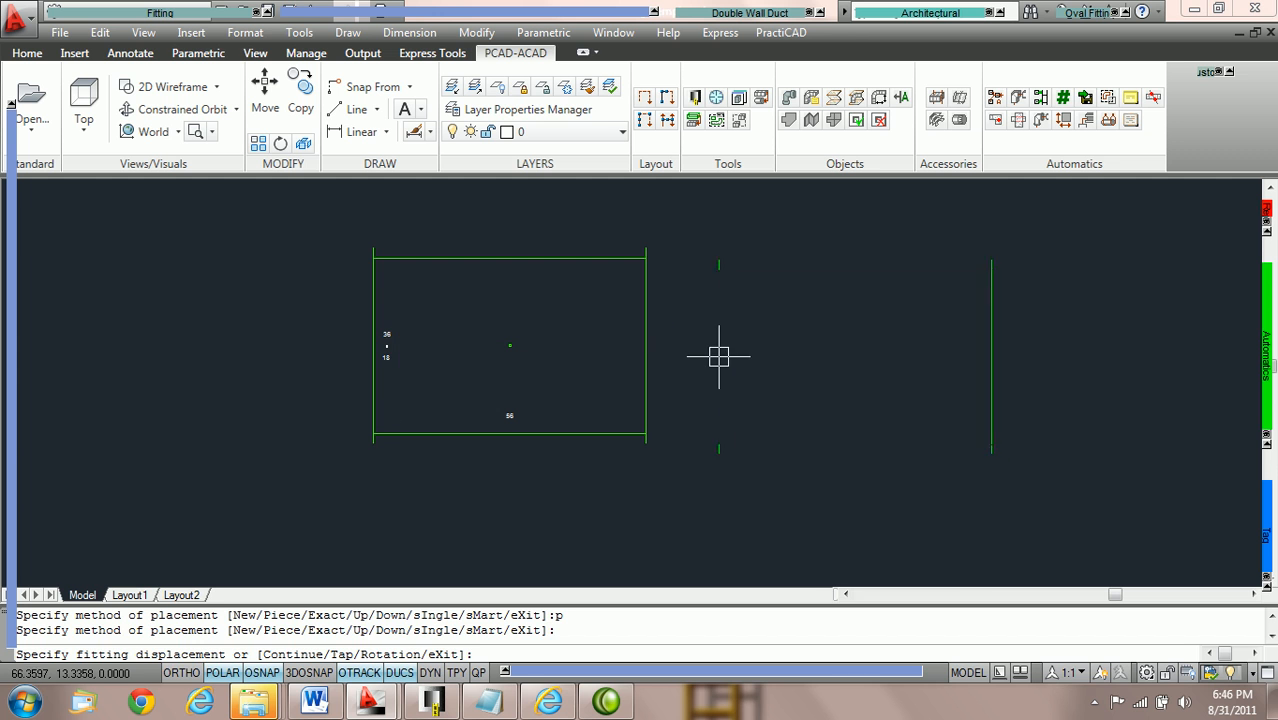
key(Escape)
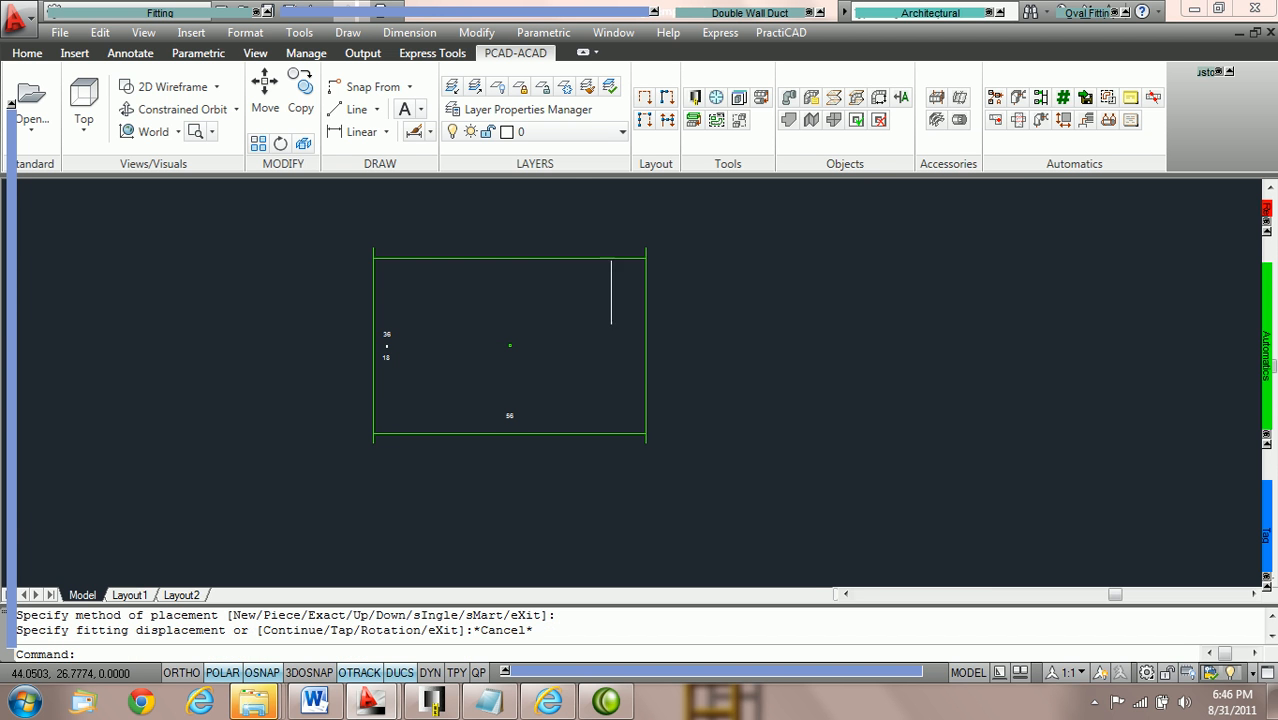
click(559, 257)
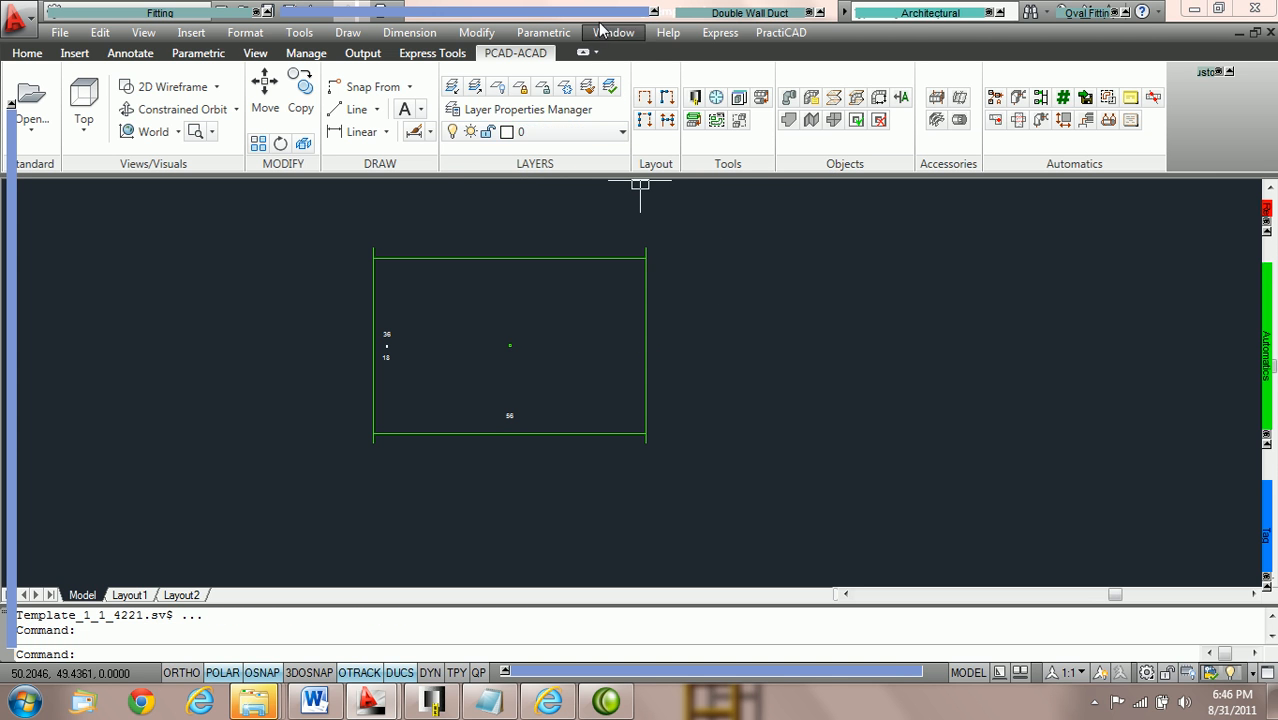
- Set the current specification to 6" WG and apply it to new fittings only
mouse_move(594, 34)
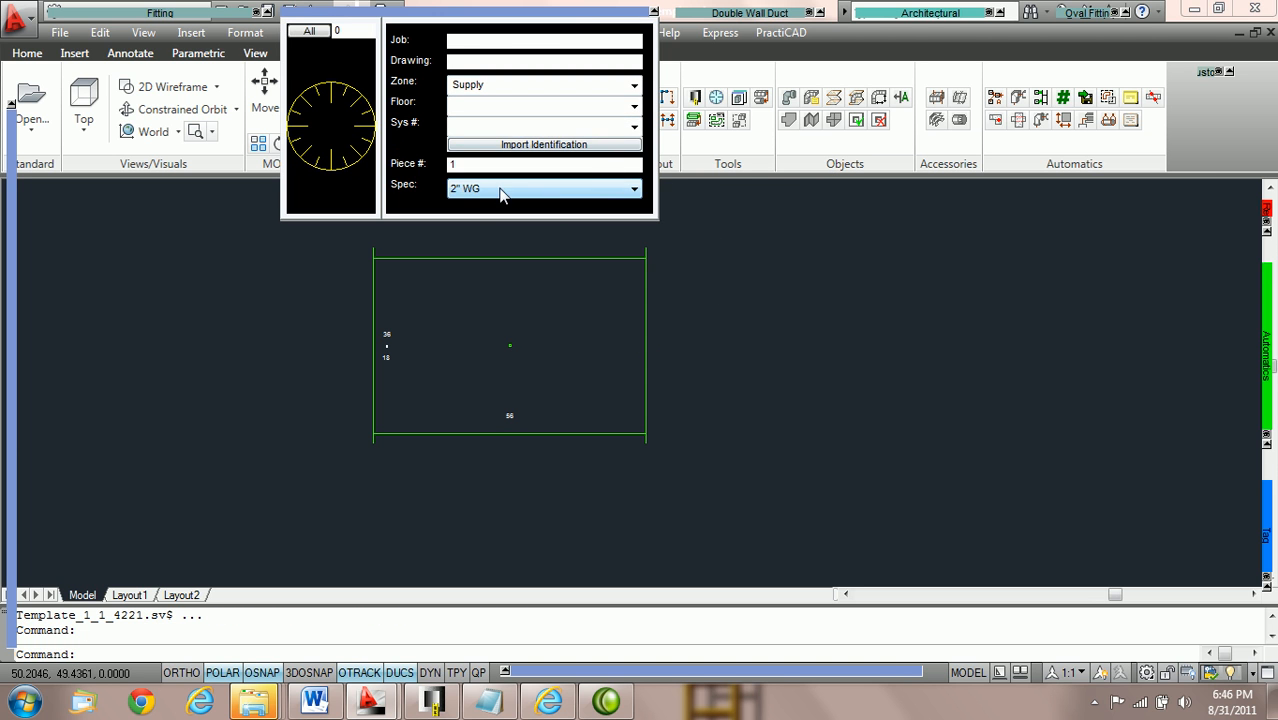
click(631, 190)
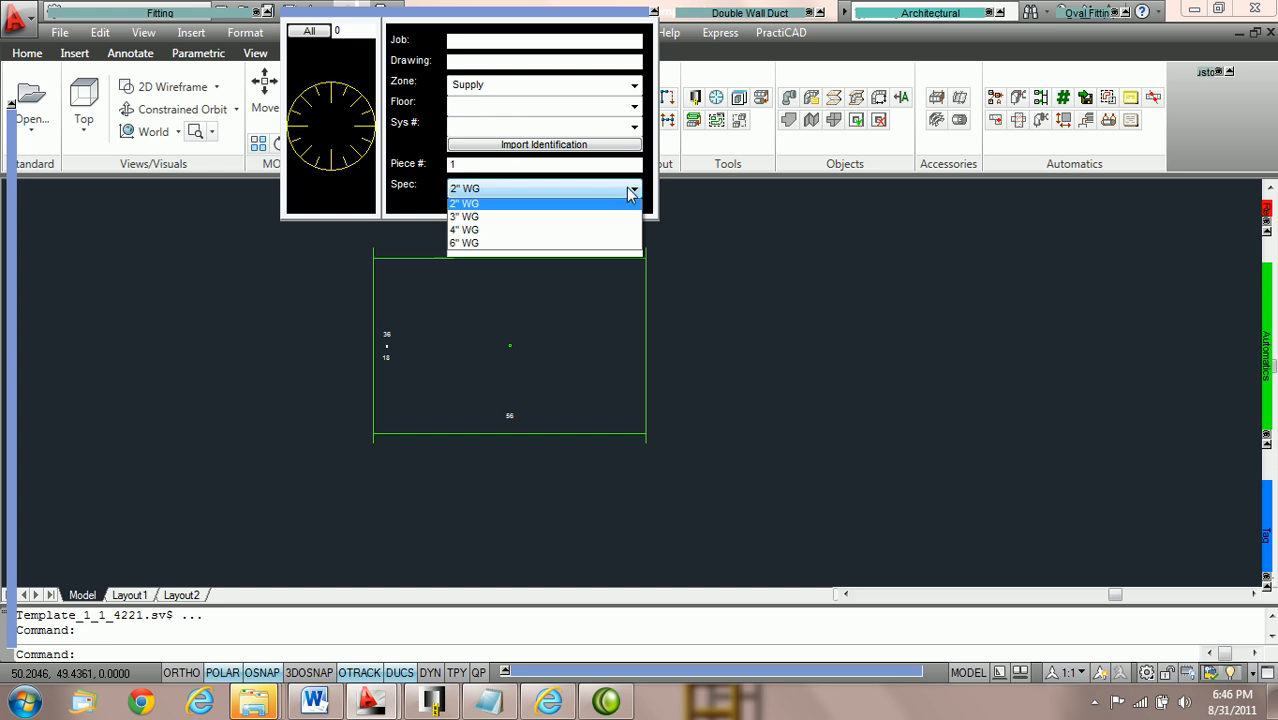
click(597, 242)
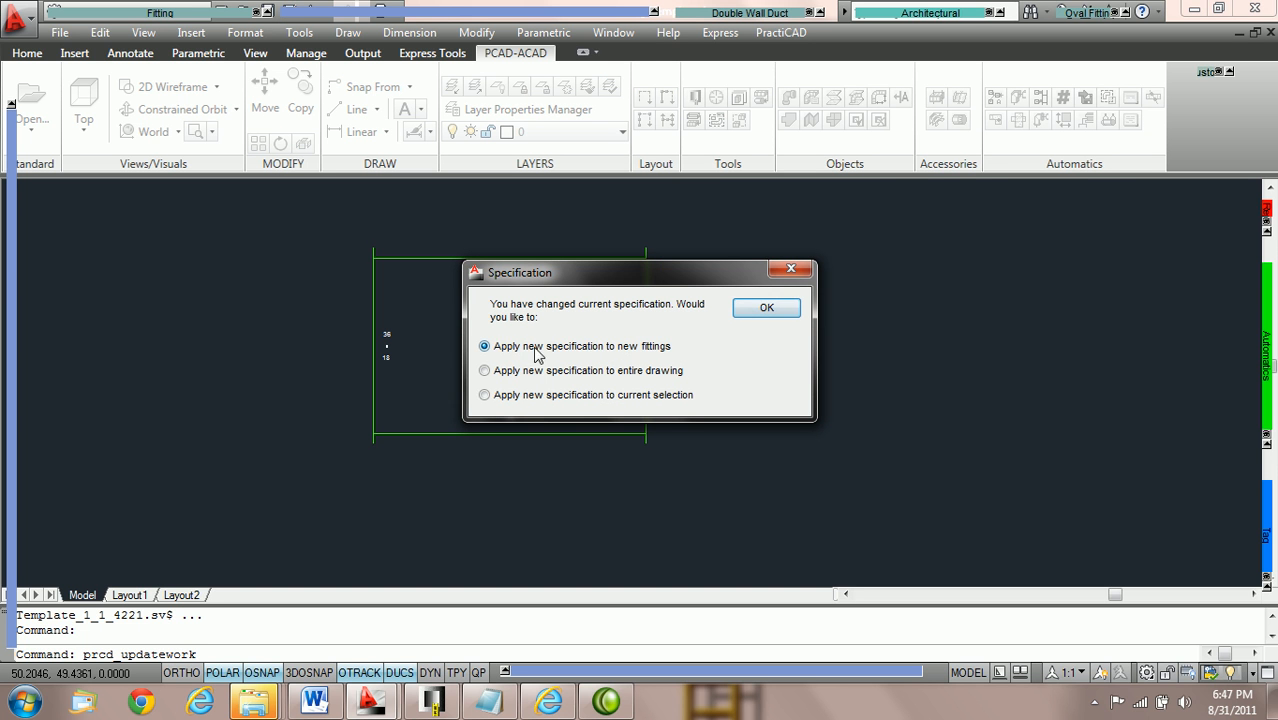
click(765, 310)
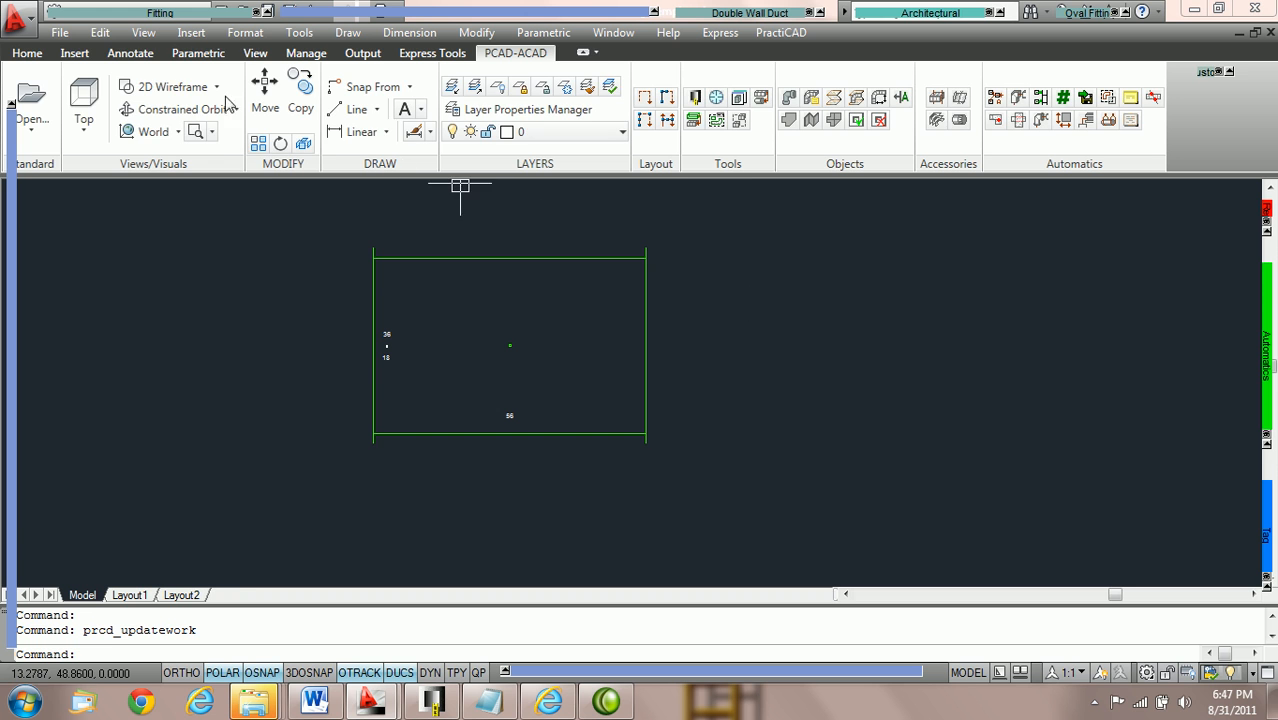
- Place a second 36 x 18 straight duct, 56 long, to the right of the first, and select it to check its layer
mouse_move(90, 20)
click(67, 38)
middle_drag(718, 390, 446, 391)
click(684, 353)
click(738, 353)
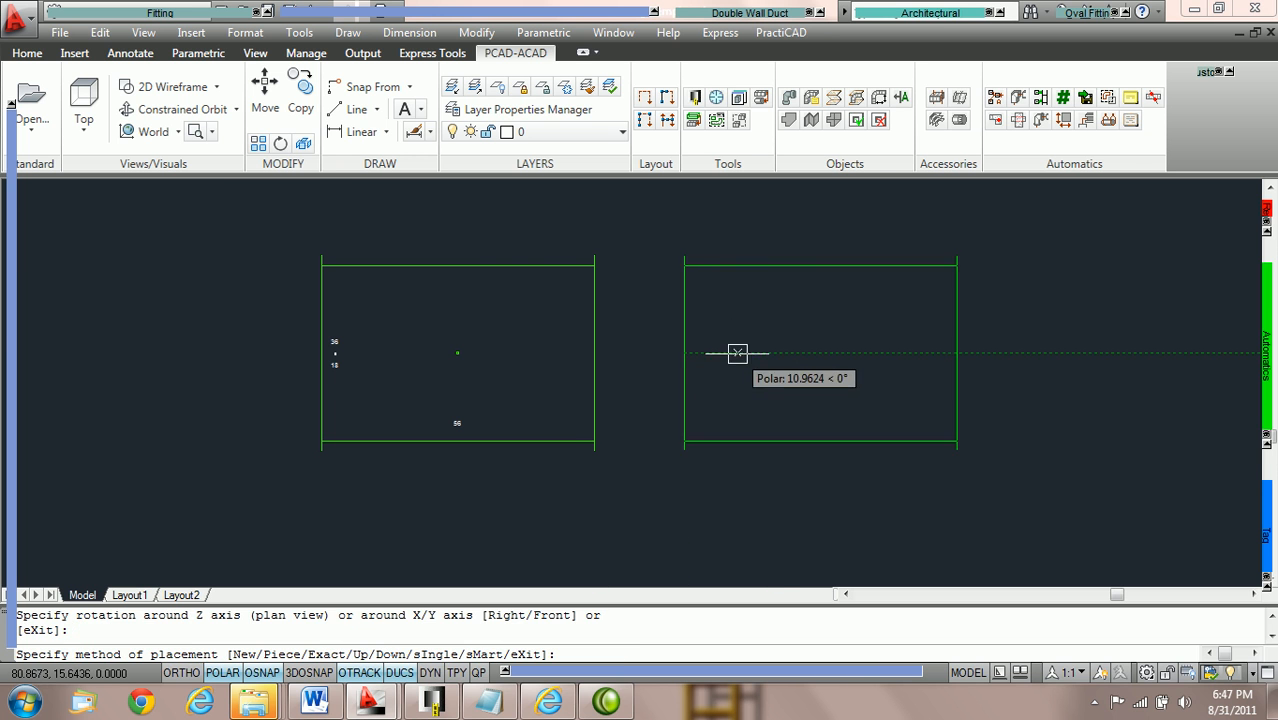
click(844, 351)
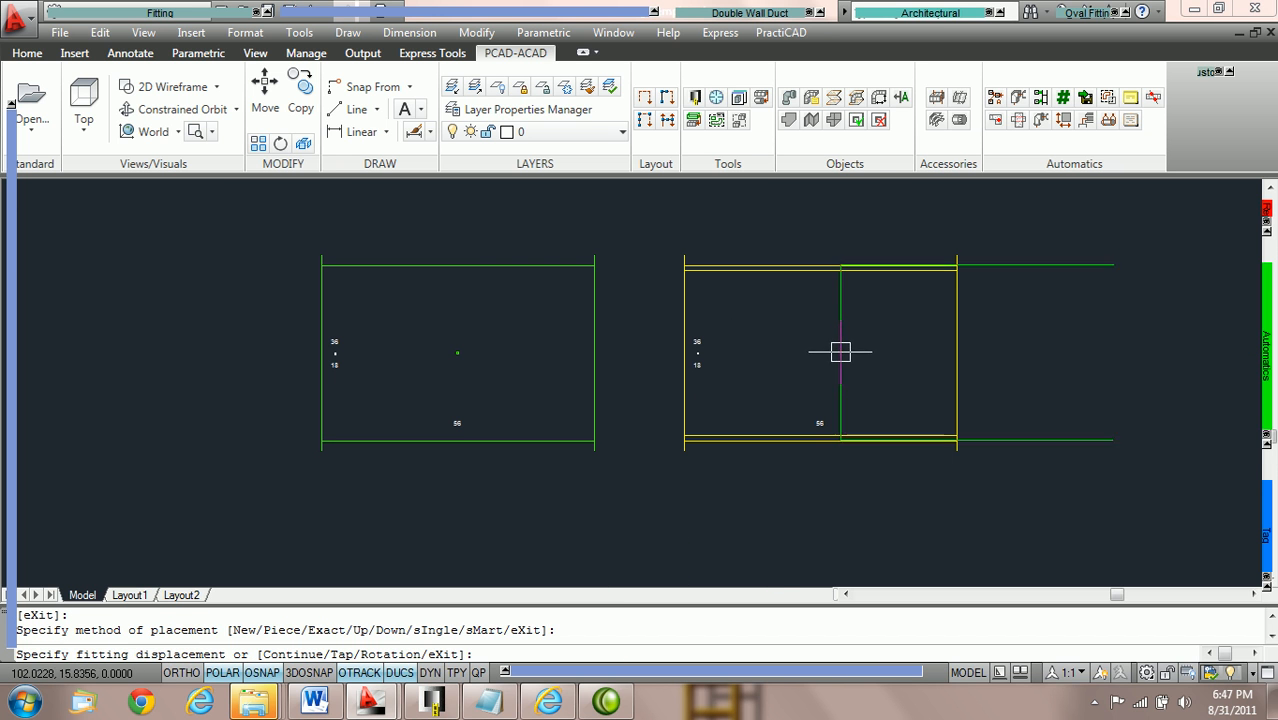
key(Escape)
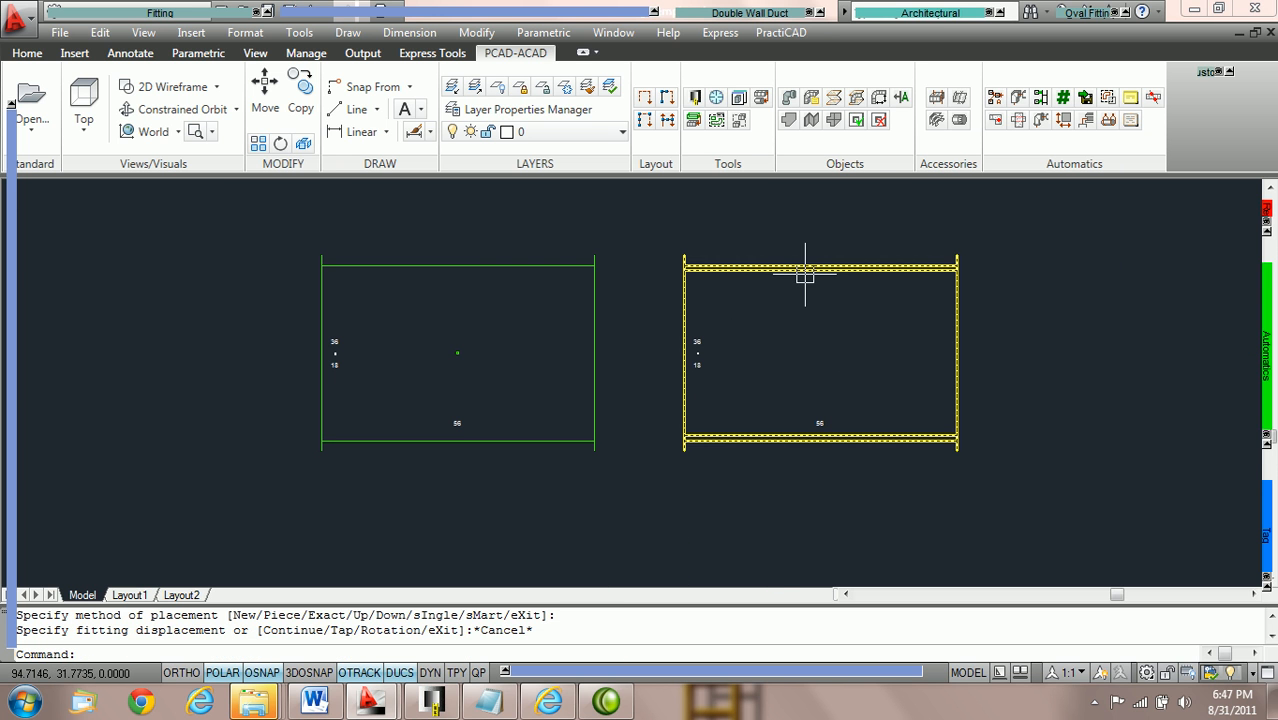
click(805, 275)
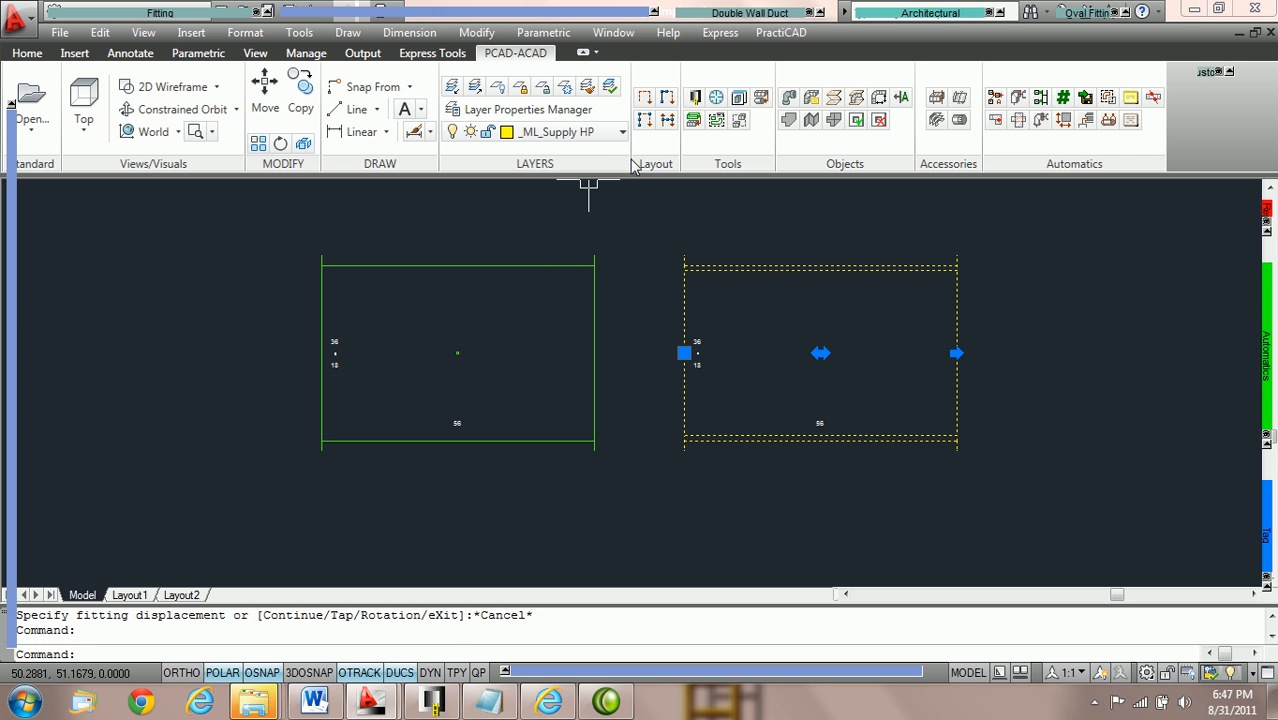
scroll(794, 352, down, 2)
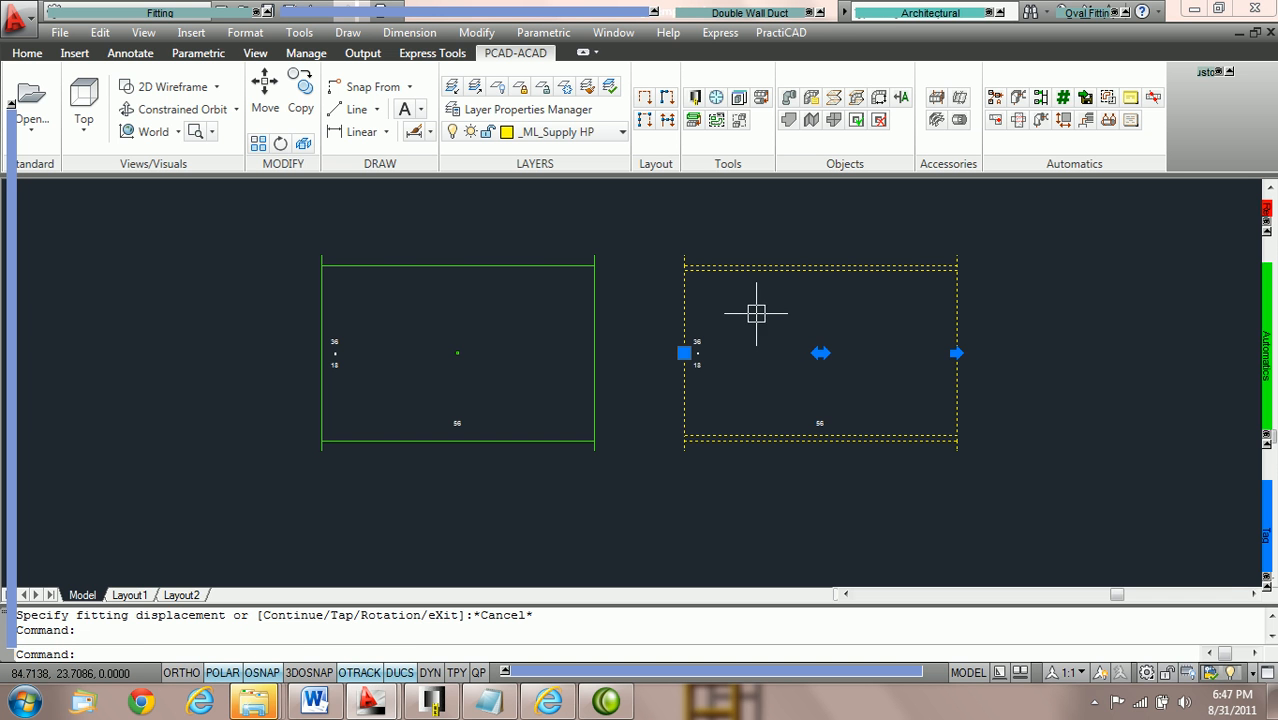
- Erase both test ducts from the drawing
key(Escape)
click(782, 498)
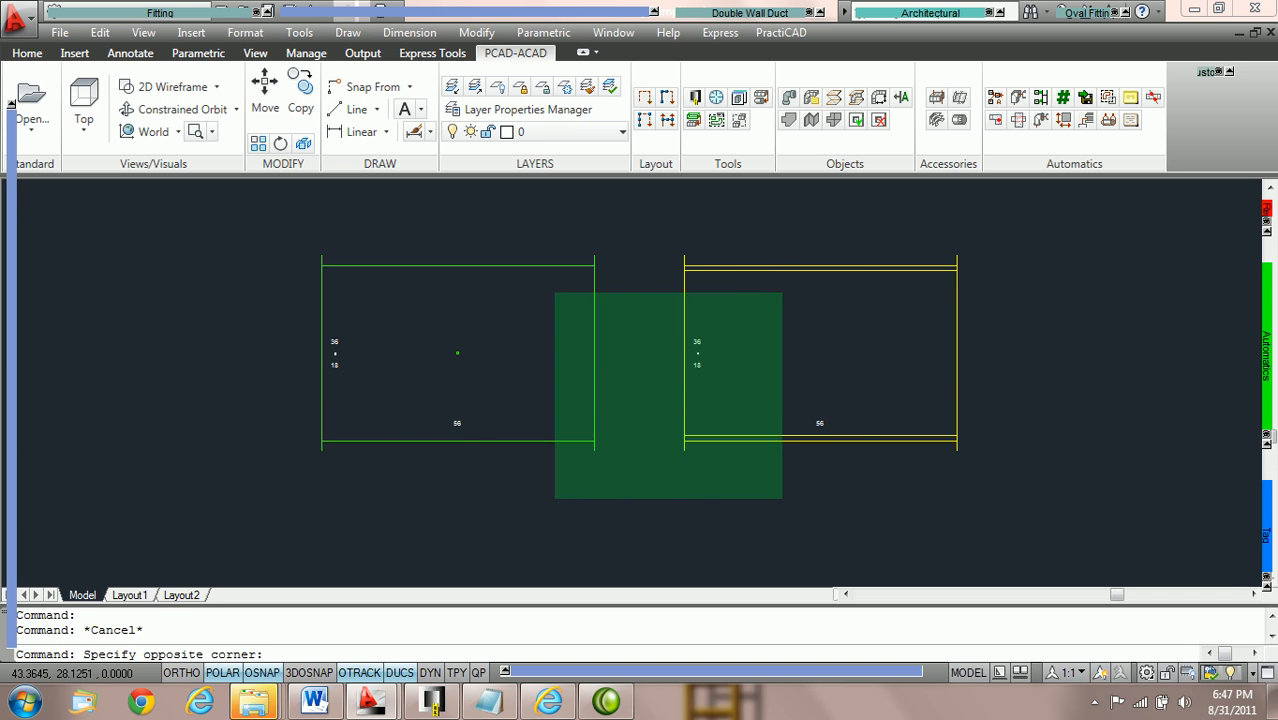
click(491, 188)
key(Delete)
- Set the current zone to Return and apply it to new fittings only
mouse_move(495, 20)
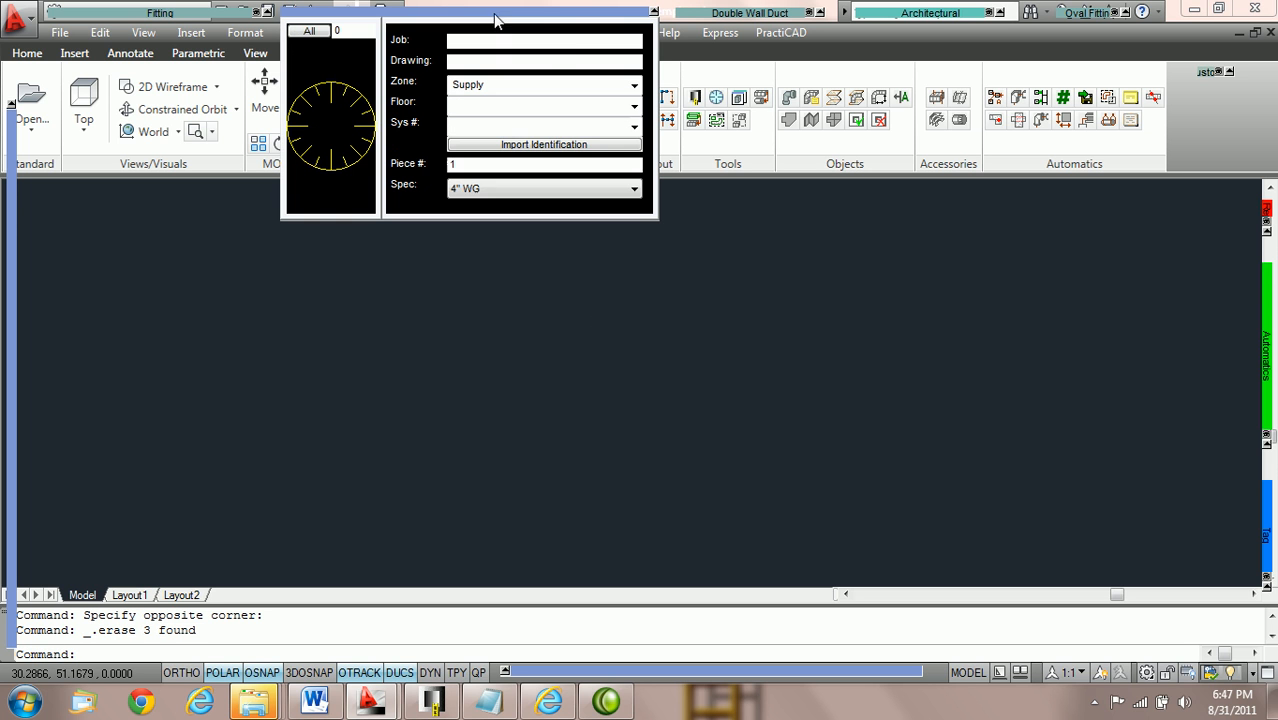
click(633, 86)
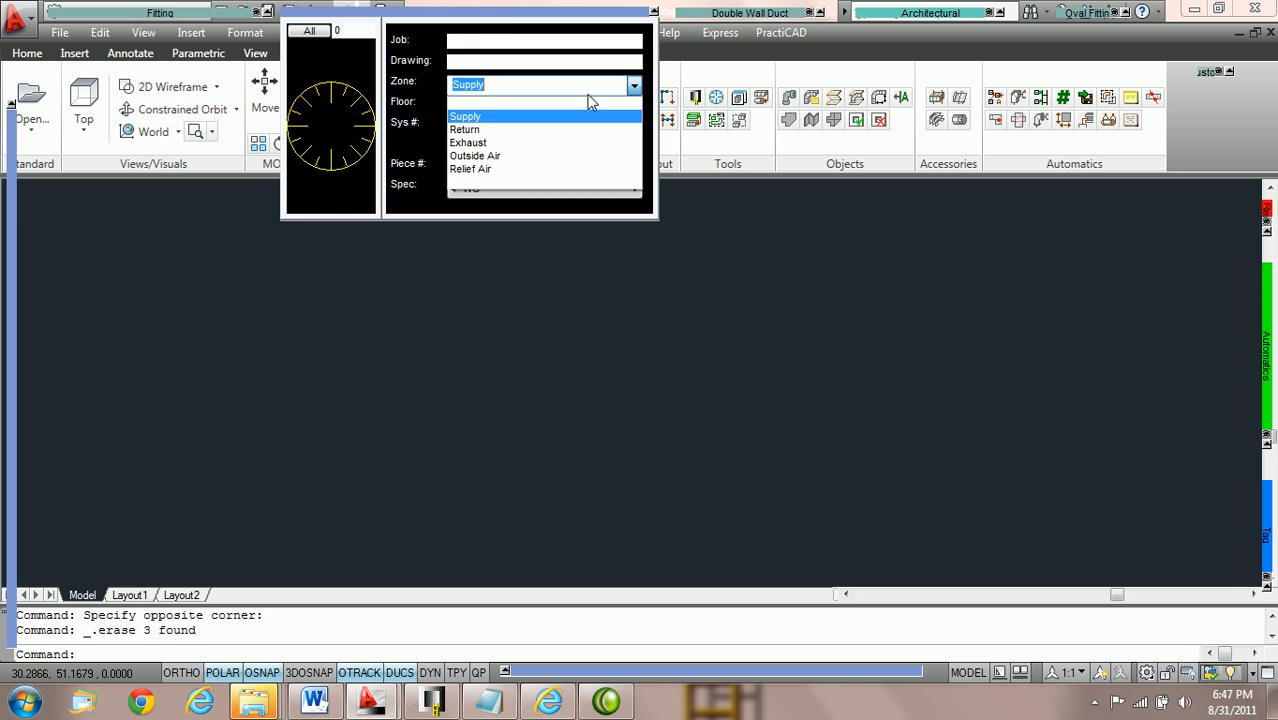
click(555, 138)
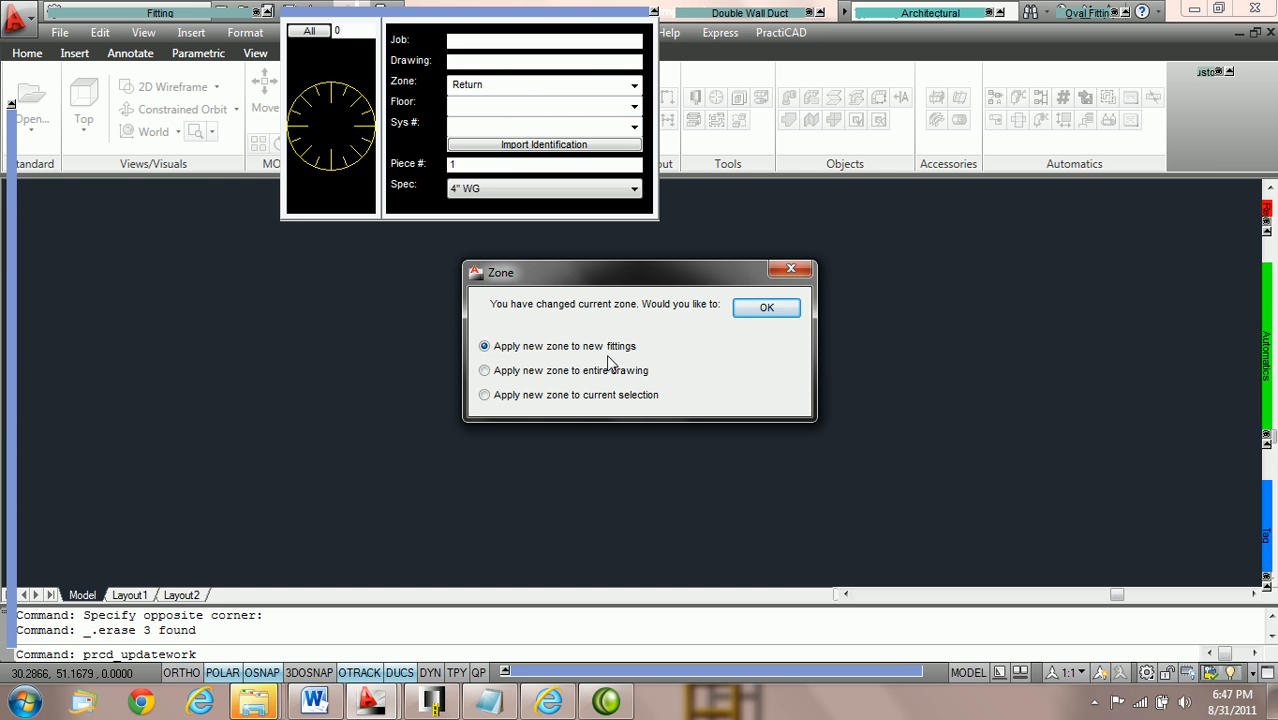
click(767, 310)
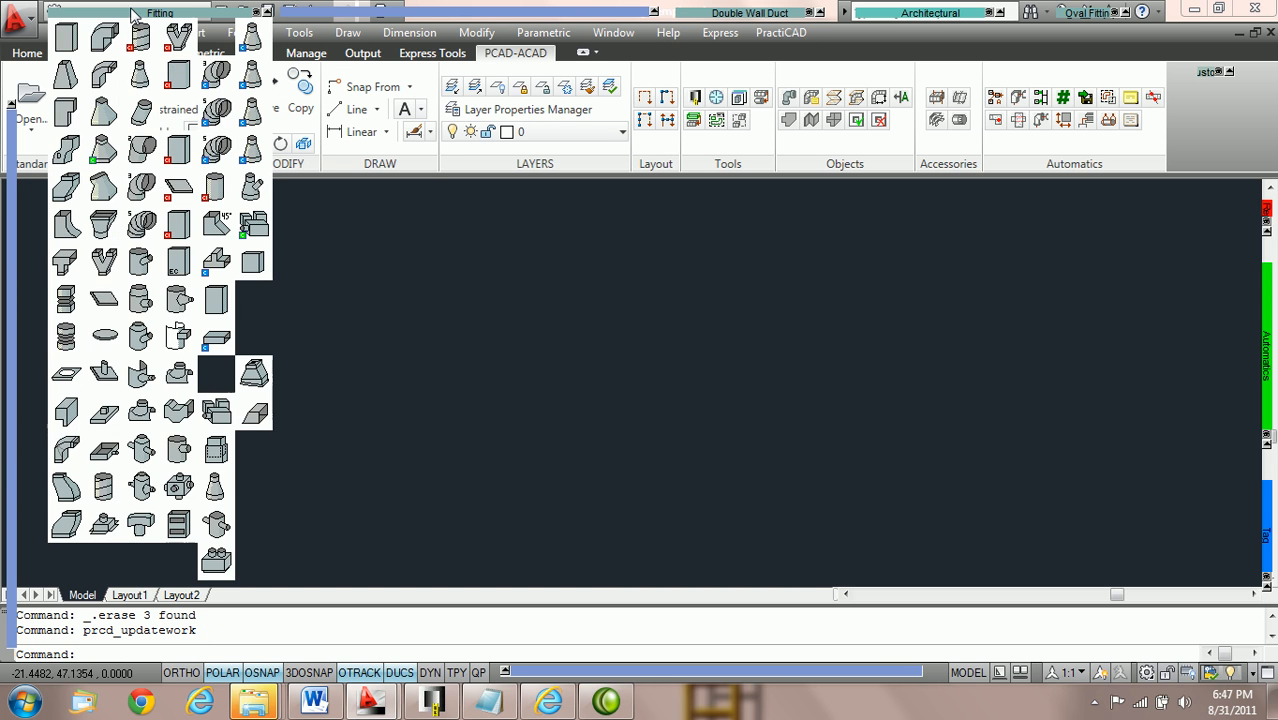
- Place one 36 x 18 straight duct, 56 long, in the empty drawing, select it to check its layer, and clear the selection
click(419, 372)
click(560, 374)
key(Return)
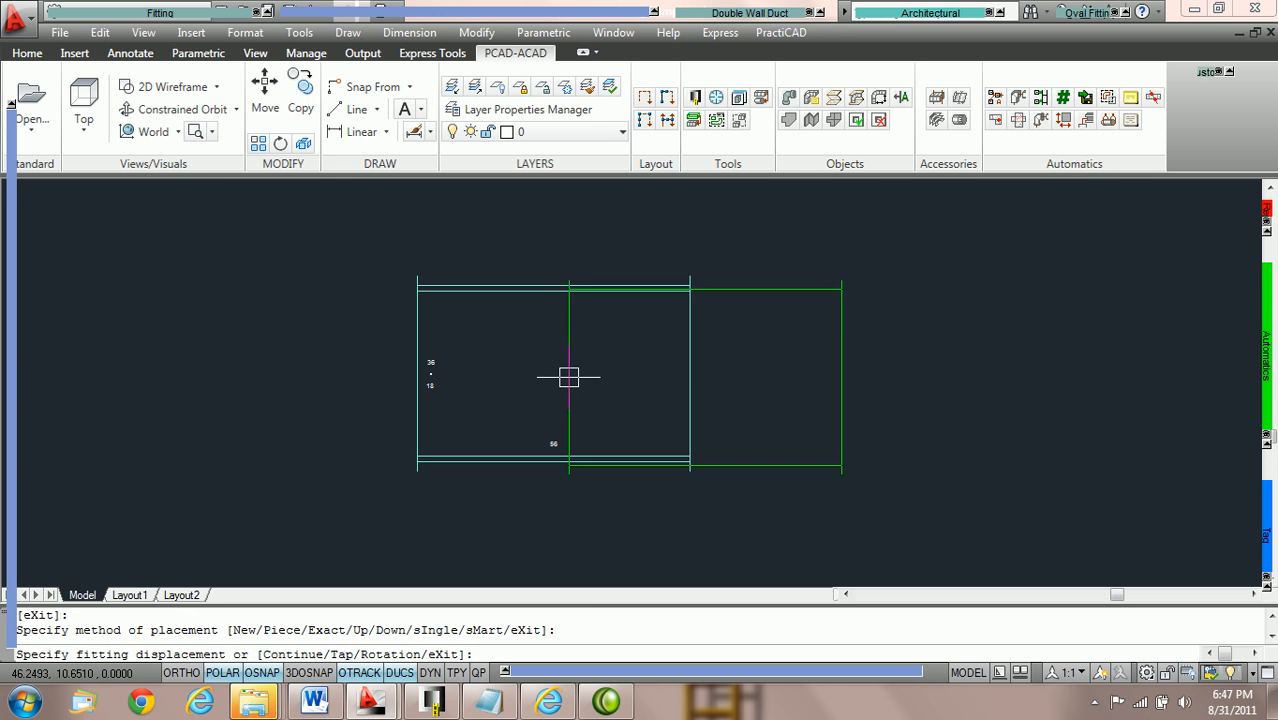
key(Escape)
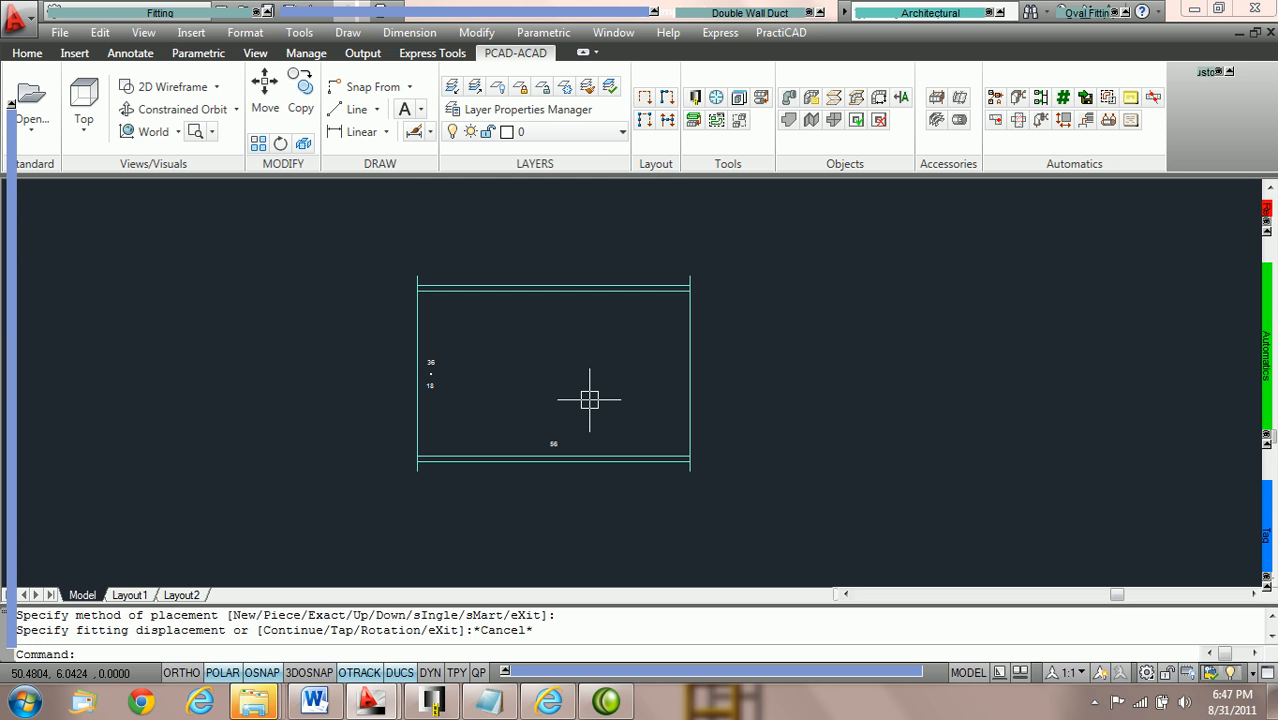
click(590, 294)
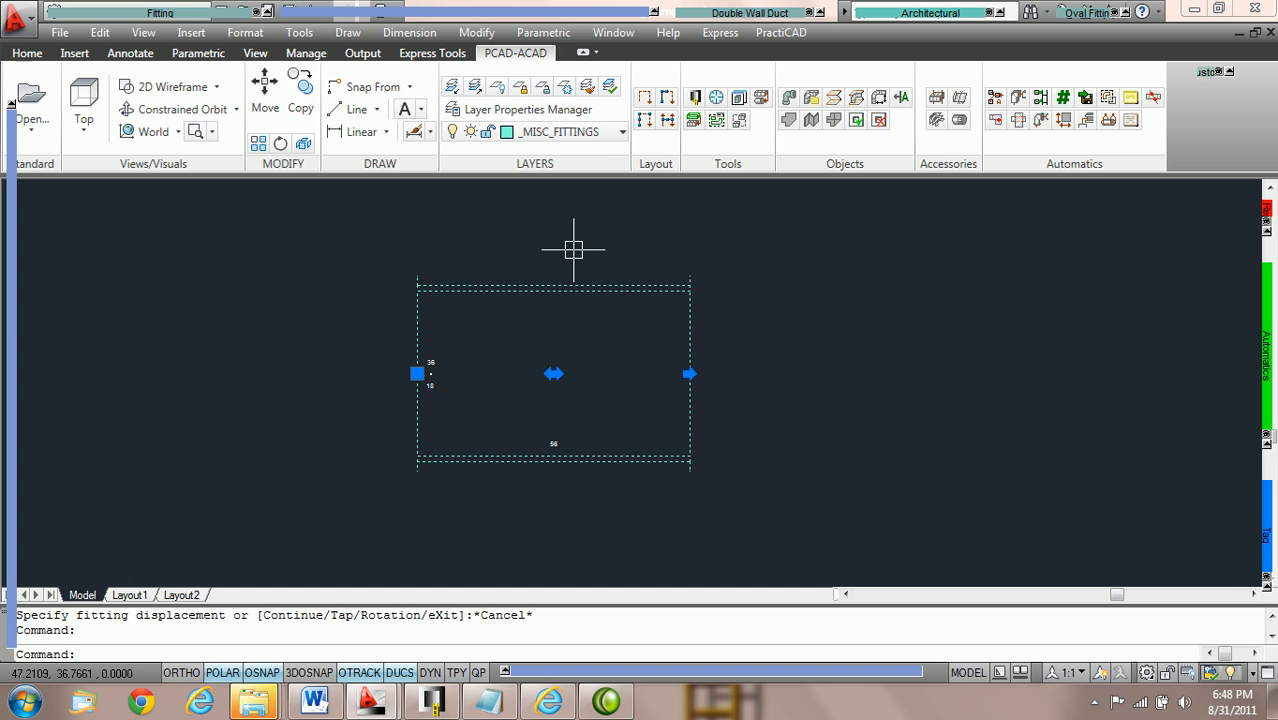
key(Escape)
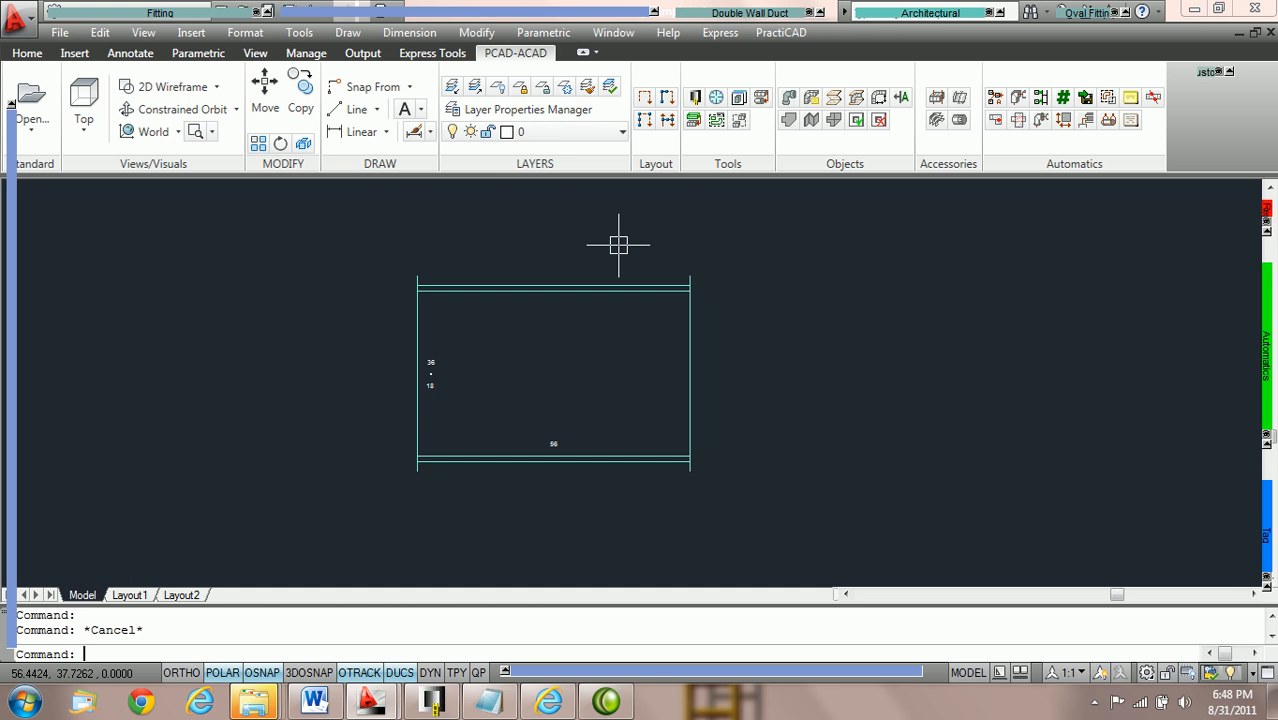